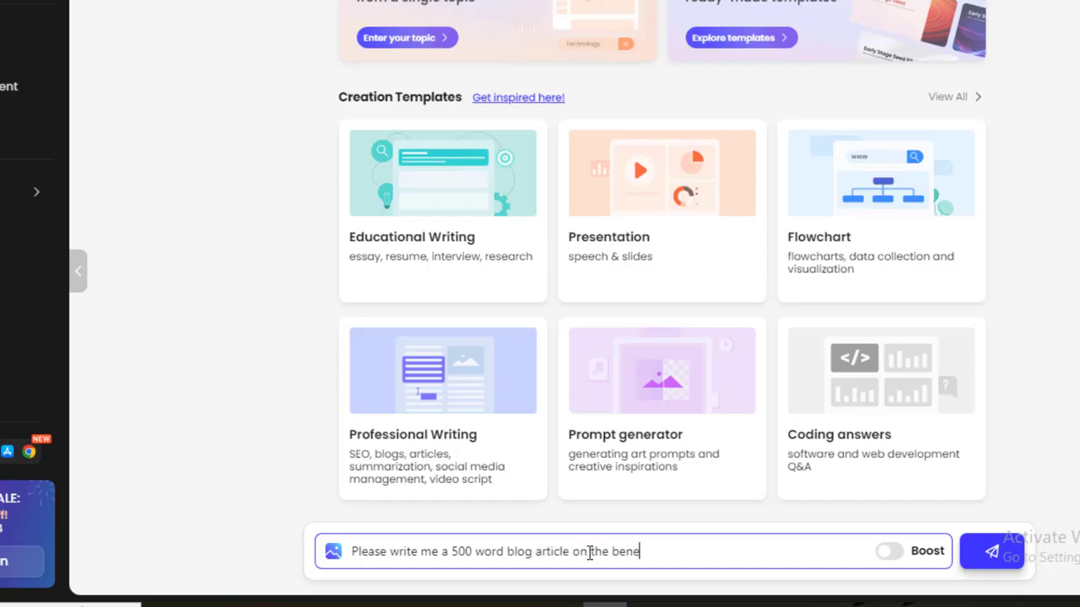
- Send the fasting blog article request and auto-enrich the reply's full text
click(991, 551)
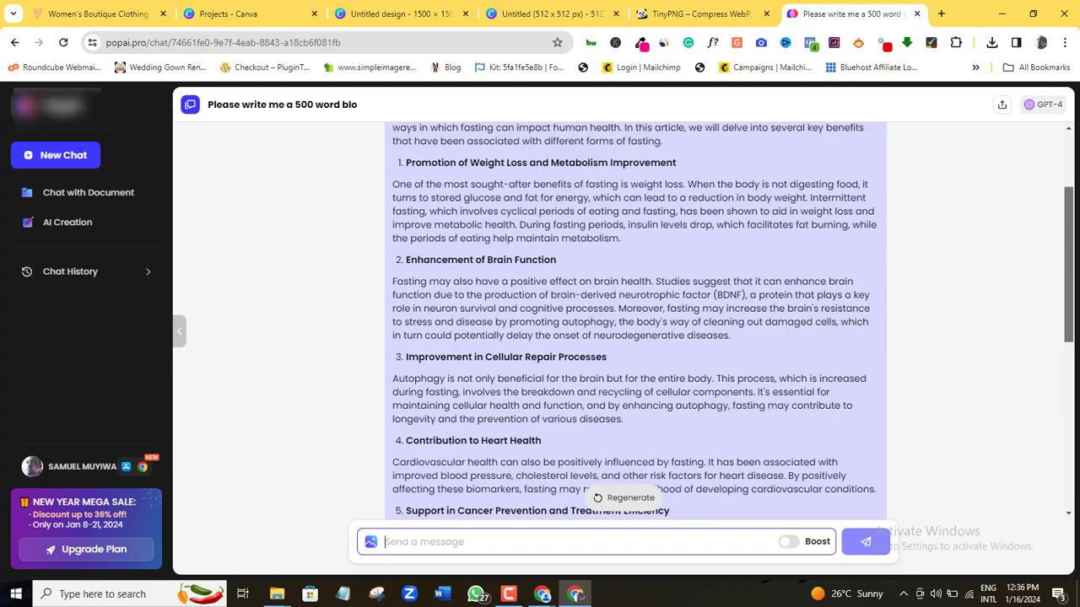
click(485, 447)
mouse_move(506, 476)
scroll(675, 421, down, 10)
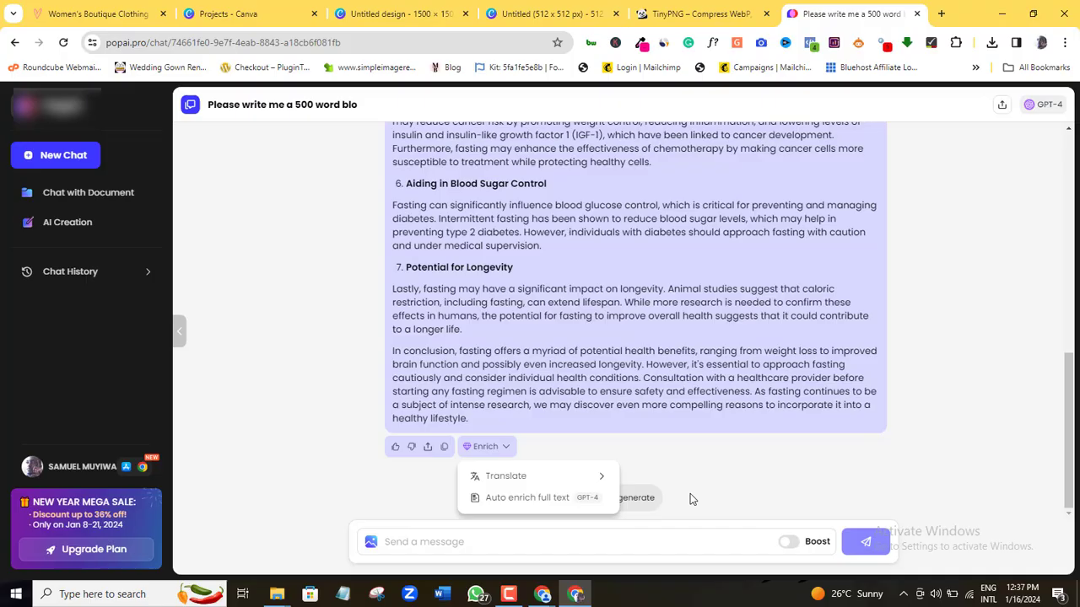
click(506, 498)
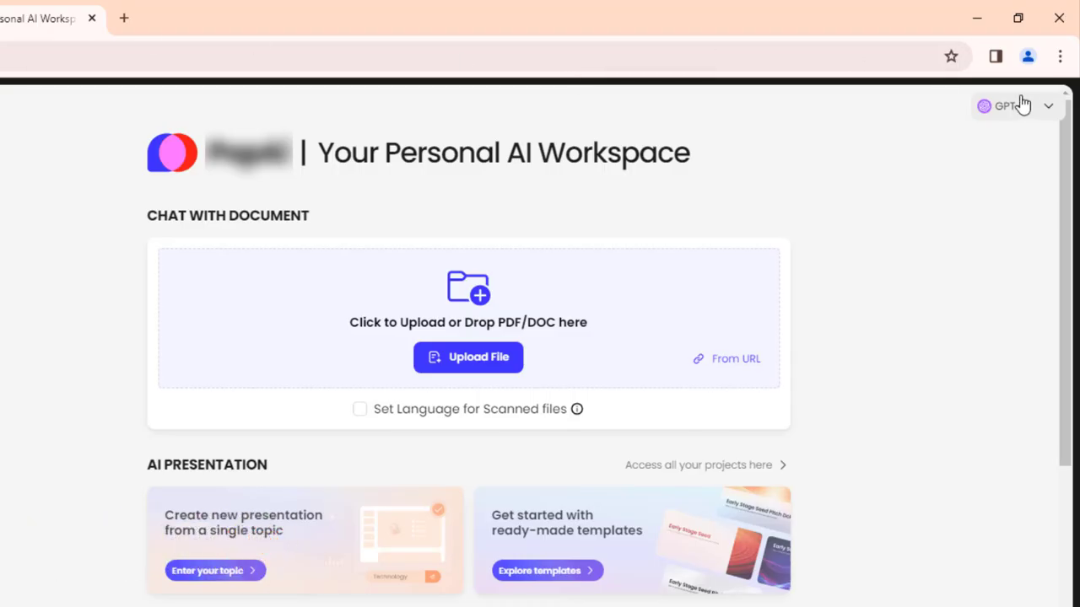
- Pick GPT-3.5 in the top-right model selector in place of GPT-4
click(1049, 111)
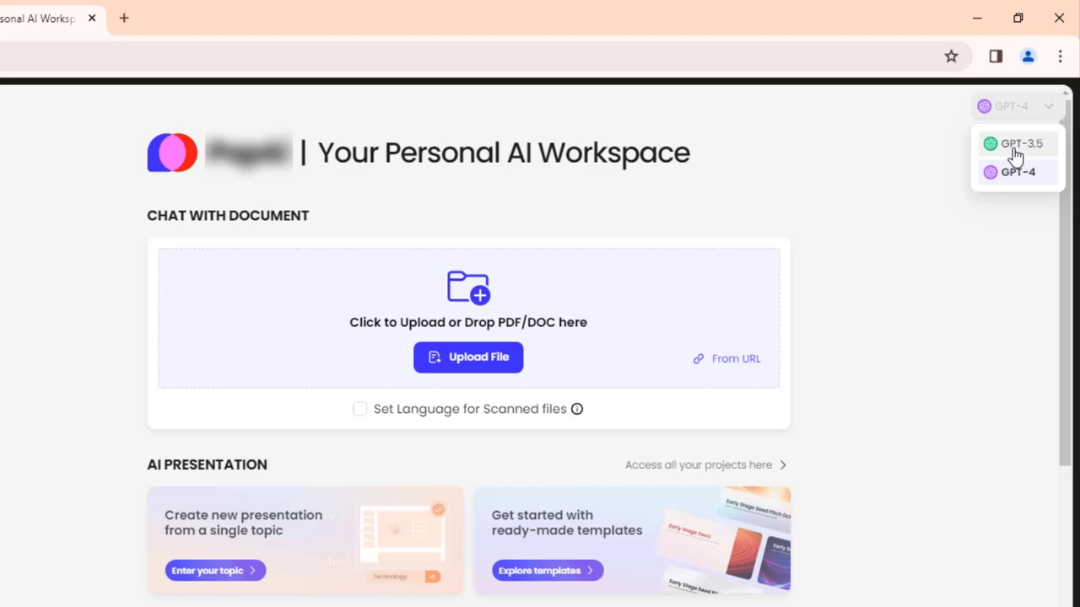
click(1016, 151)
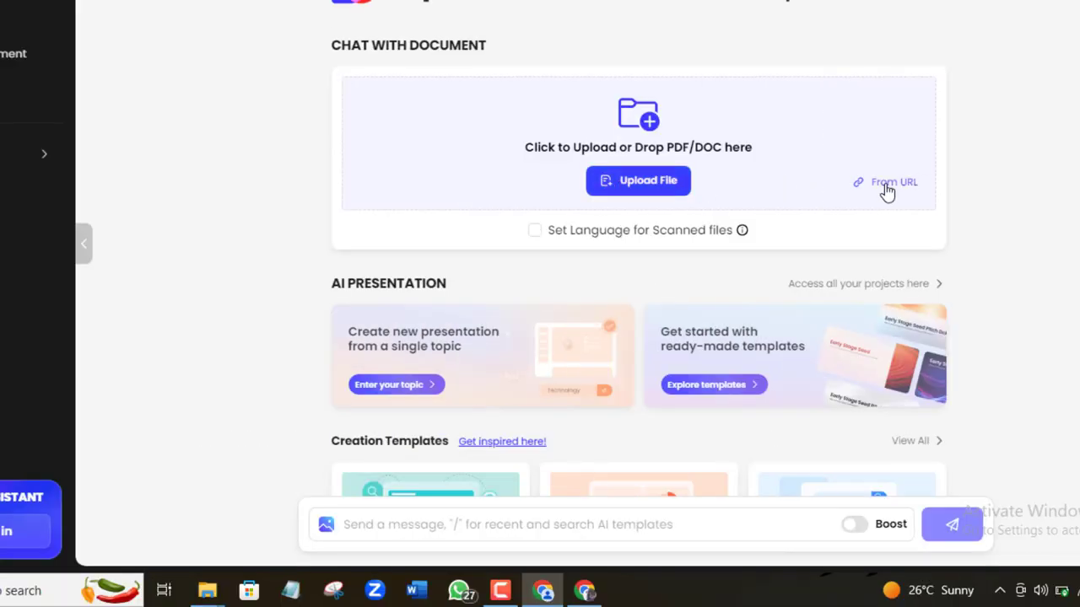
- Start a topic-based AI presentation and preview the sample HelpCare Foundation deck
scroll(422, 135, down, 3)
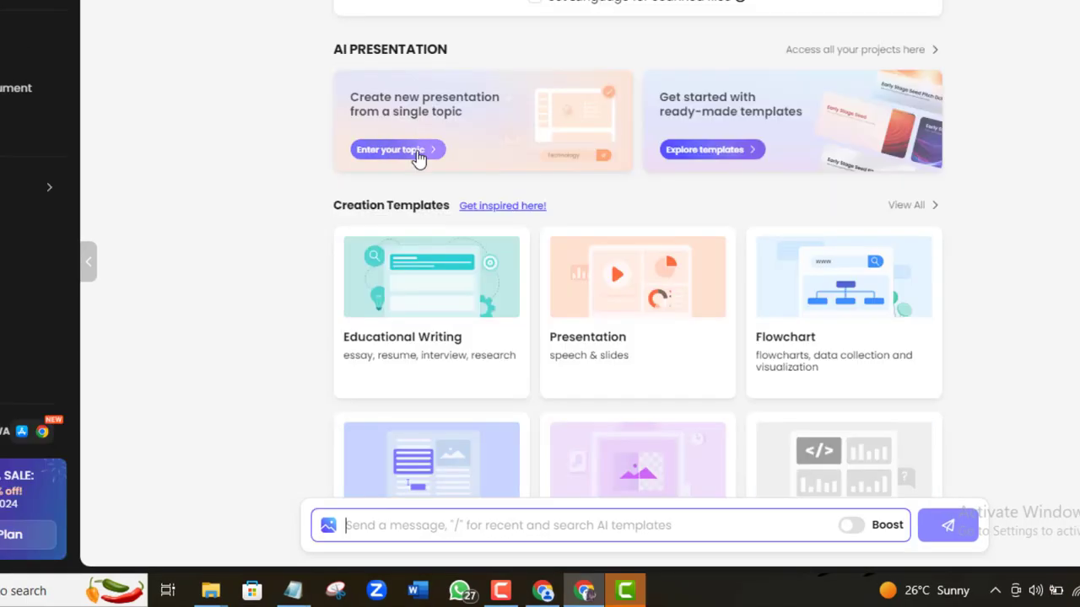
click(417, 152)
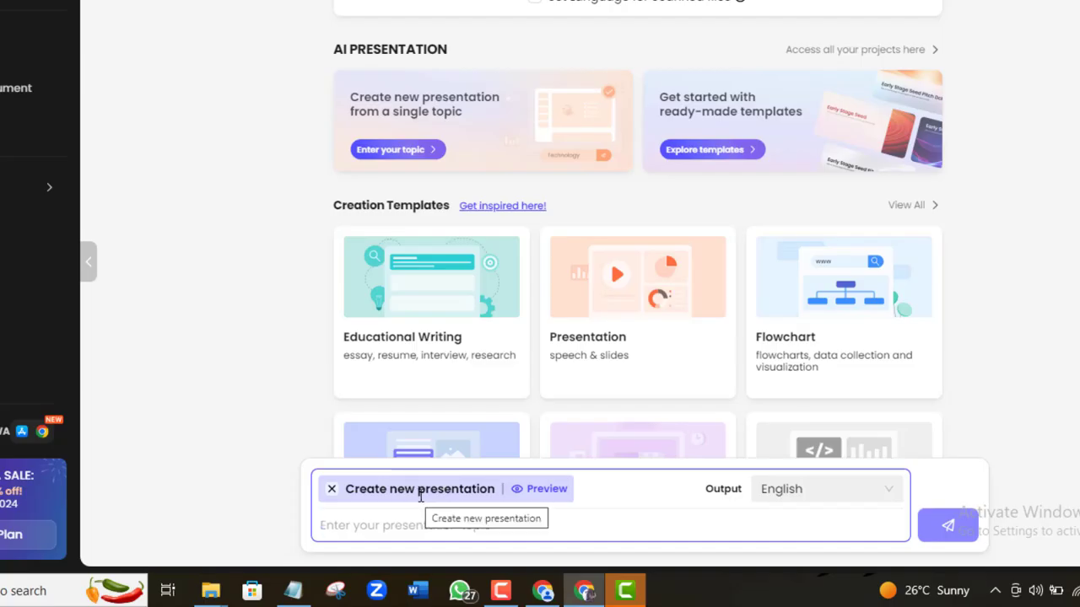
click(534, 497)
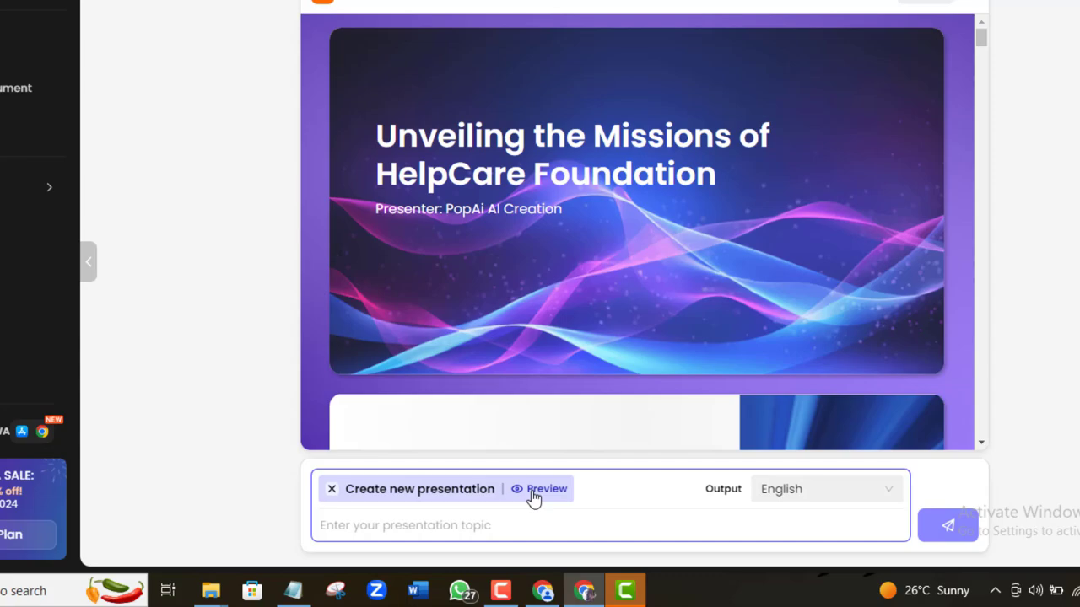
mouse_move(981, 38)
mouse_down()
mouse_move(979, 445)
mouse_move(981, 268)
mouse_up()
- Check the output language list, keeping English, and close the preview
click(884, 494)
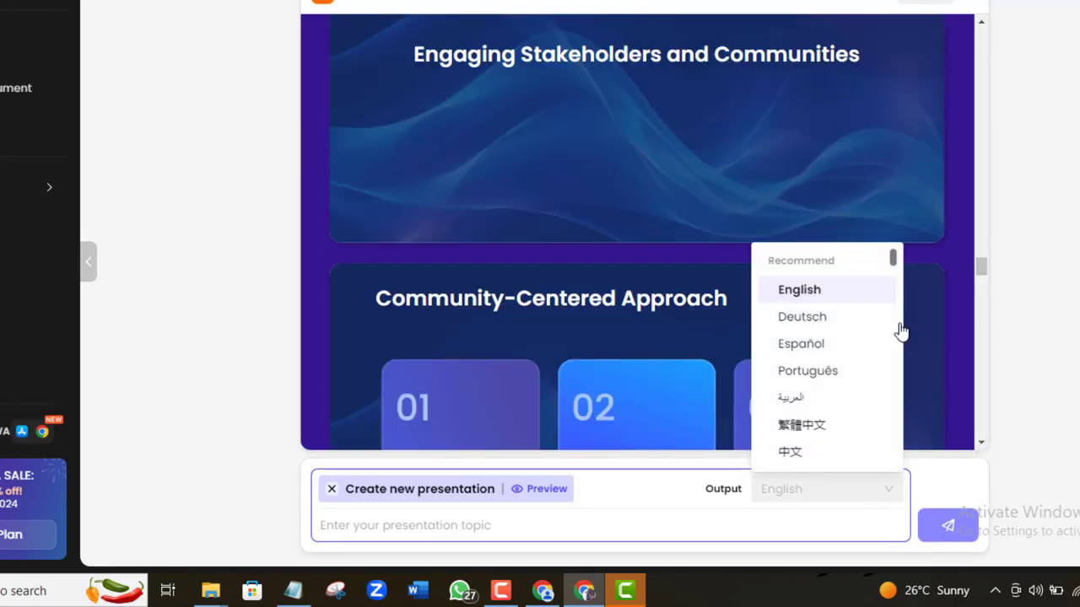
mouse_move(894, 262)
mouse_down()
mouse_move(903, 458)
mouse_move(945, 34)
mouse_up()
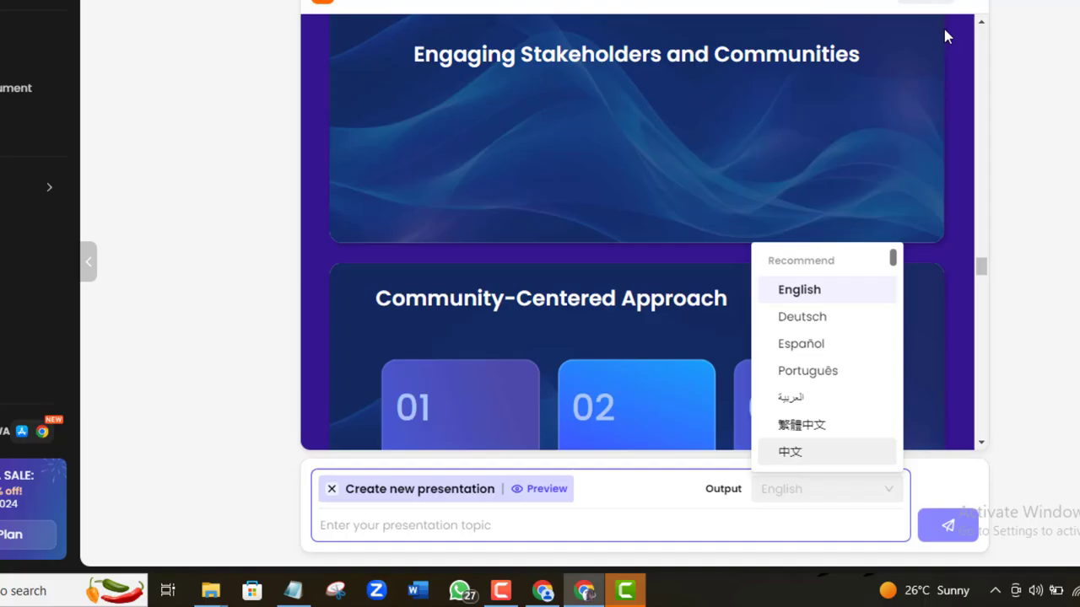
click(972, 7)
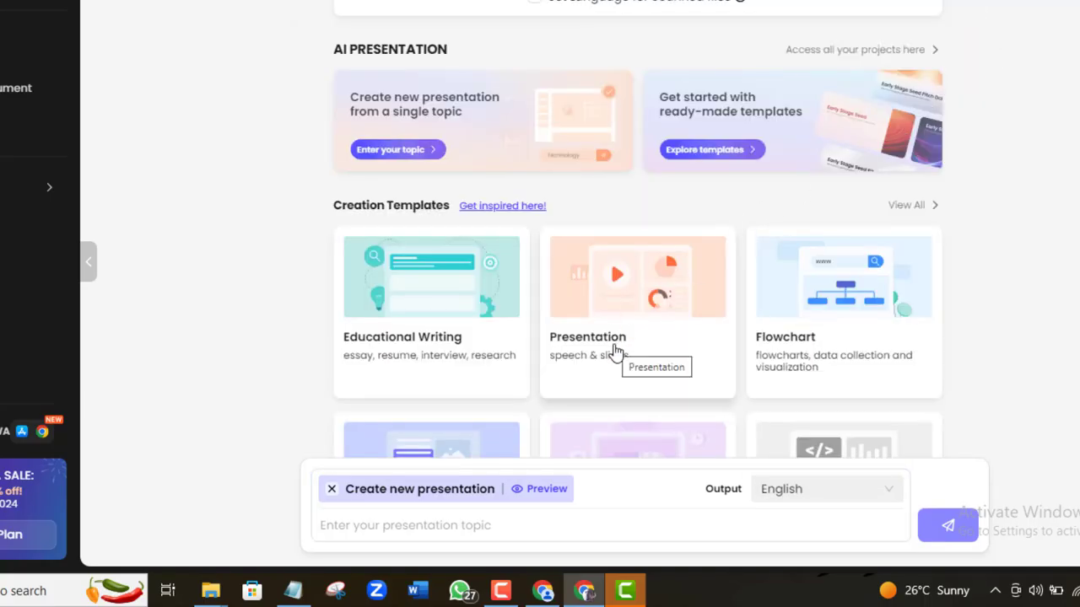
- Browse the presentation templates in the Academic category
click(748, 154)
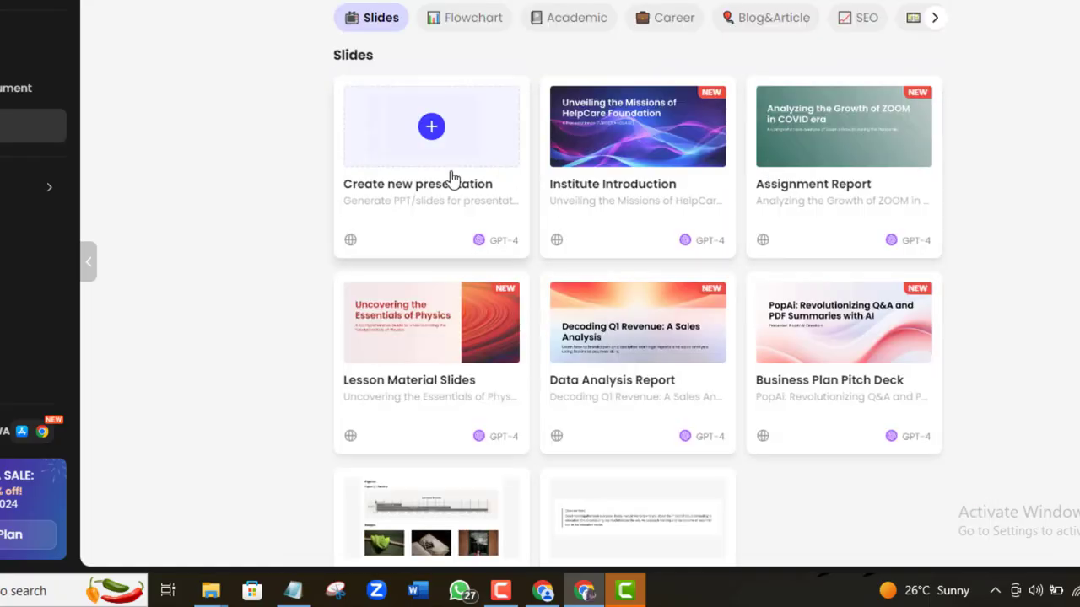
scroll(819, 41, up, 3)
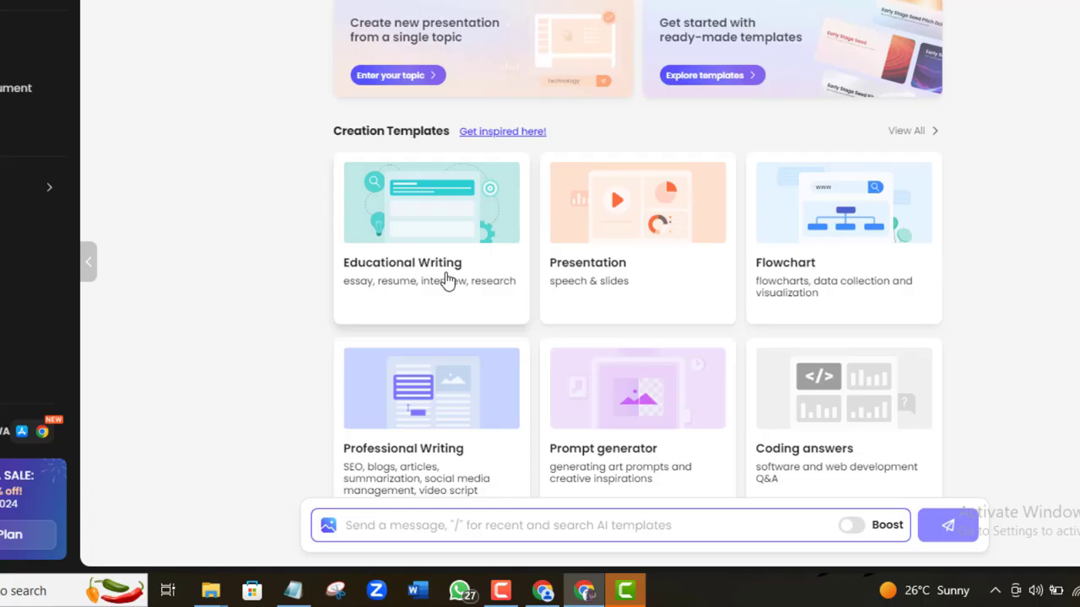
click(446, 281)
scroll(448, 281, down, 3)
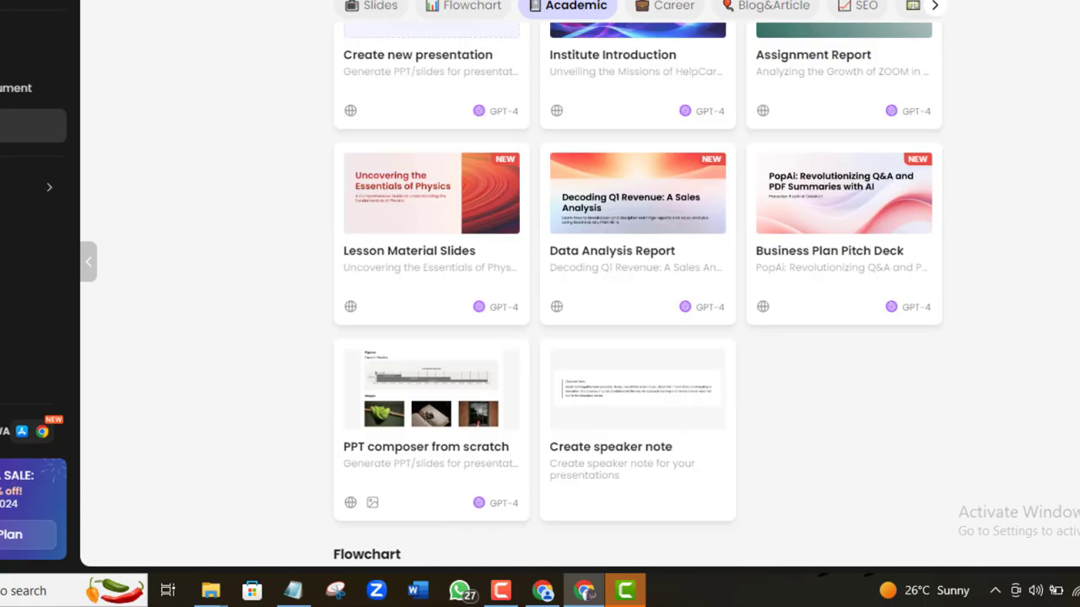
scroll(448, 281, up, 2)
scroll(637, 282, up, 1)
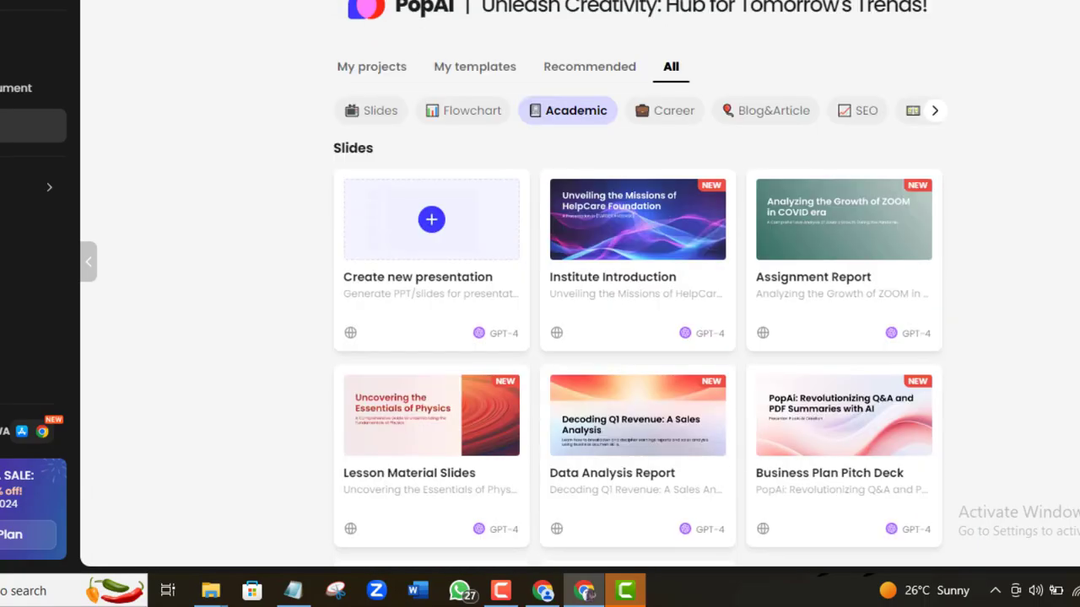
- Preview the Assignment Report deck on ZOOM's COVID-era growth, then return home
click(838, 293)
click(508, 498)
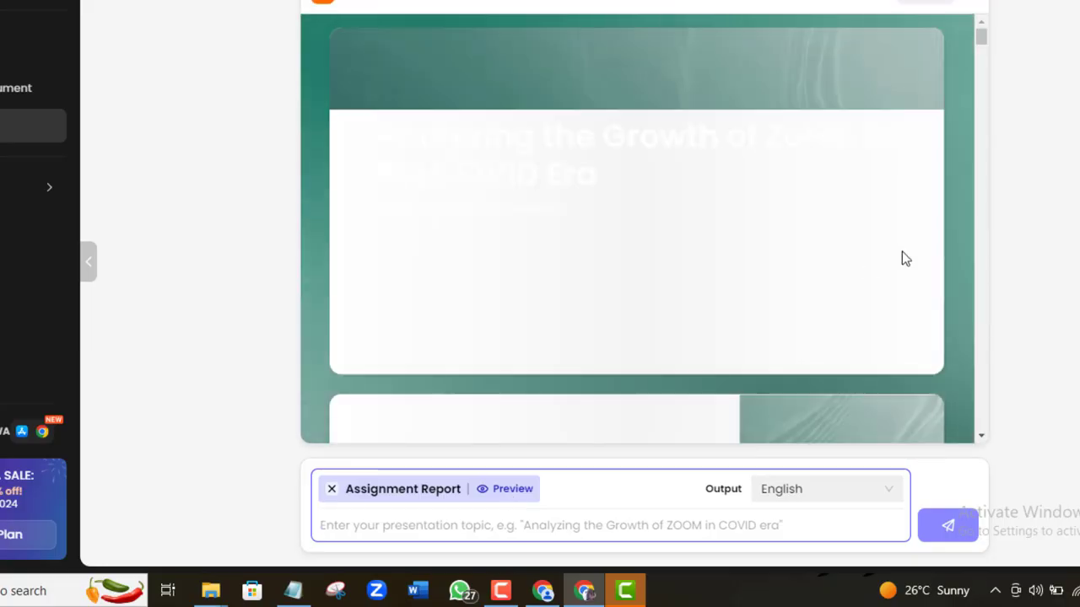
mouse_move(982, 37)
mouse_down()
mouse_move(970, 295)
mouse_move(978, 10)
mouse_up()
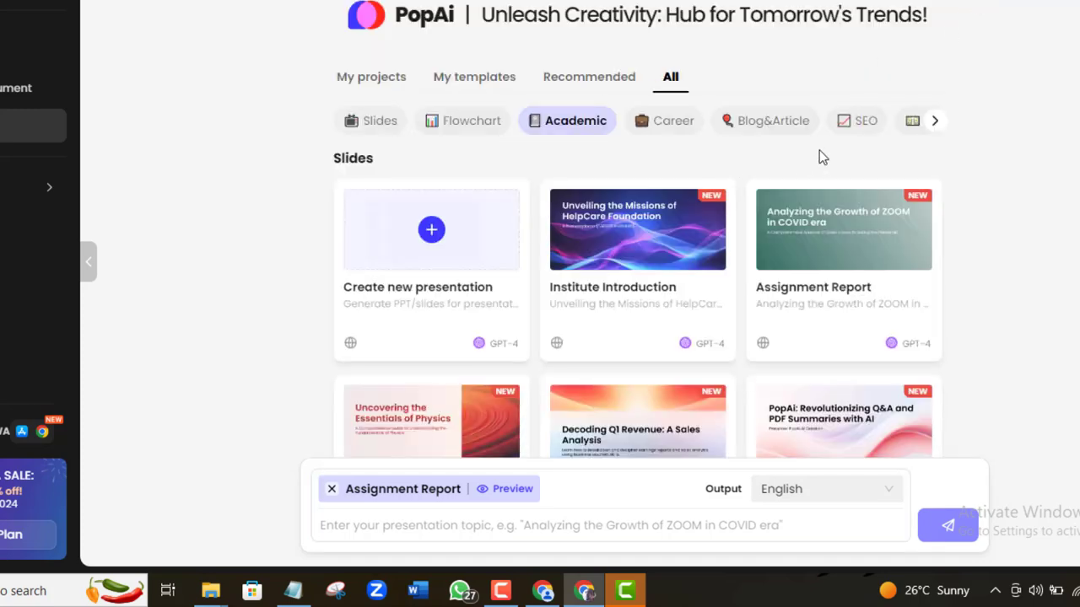
key(Escape)
scroll(586, 161, down, 1)
scroll(633, 253, down, 2)
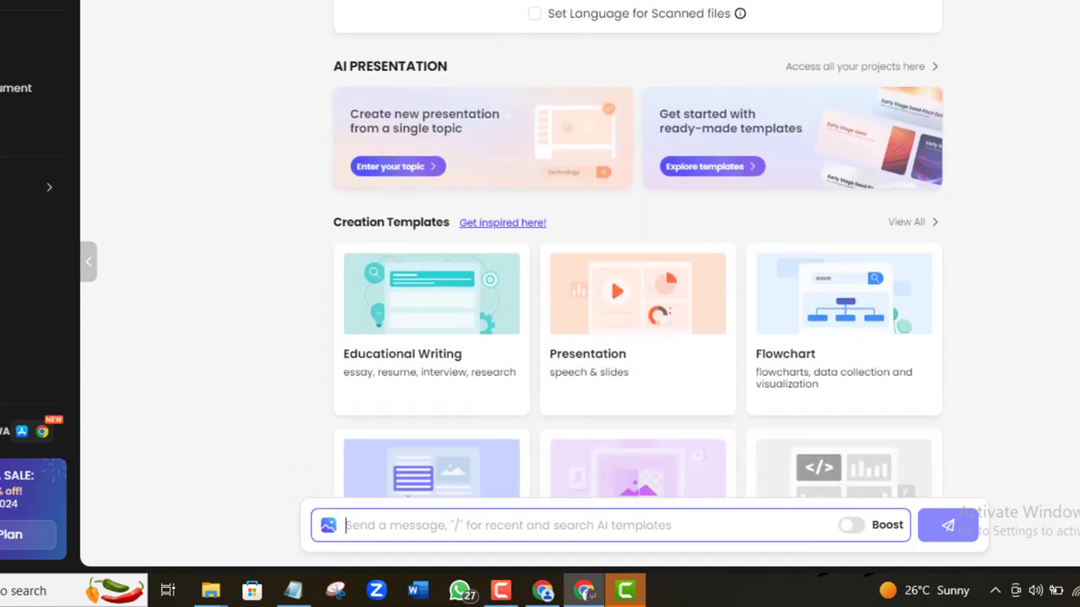
scroll(690, 340, down, 1)
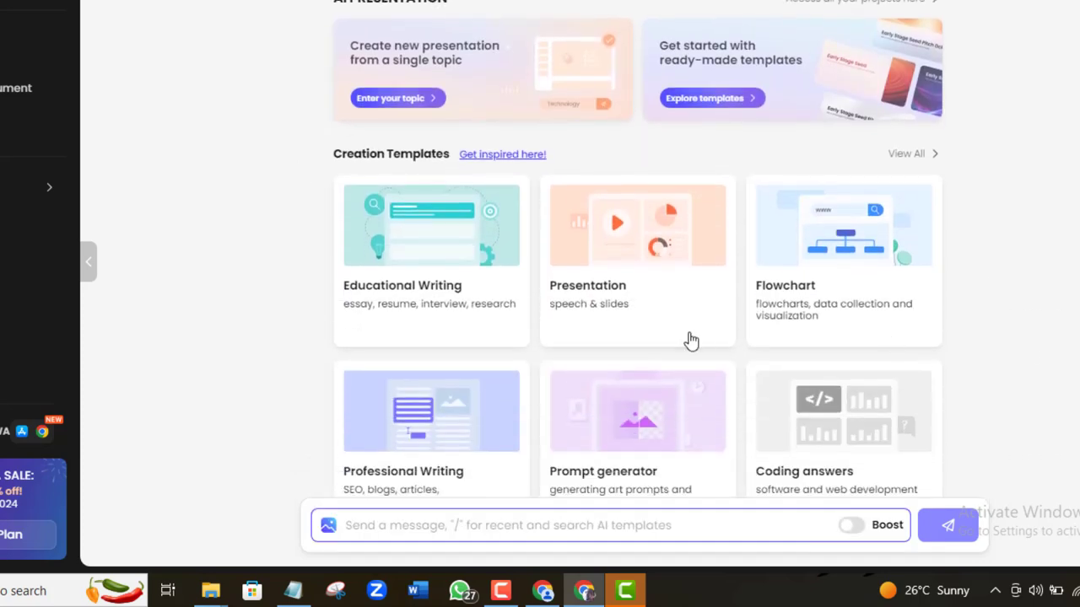
click(625, 306)
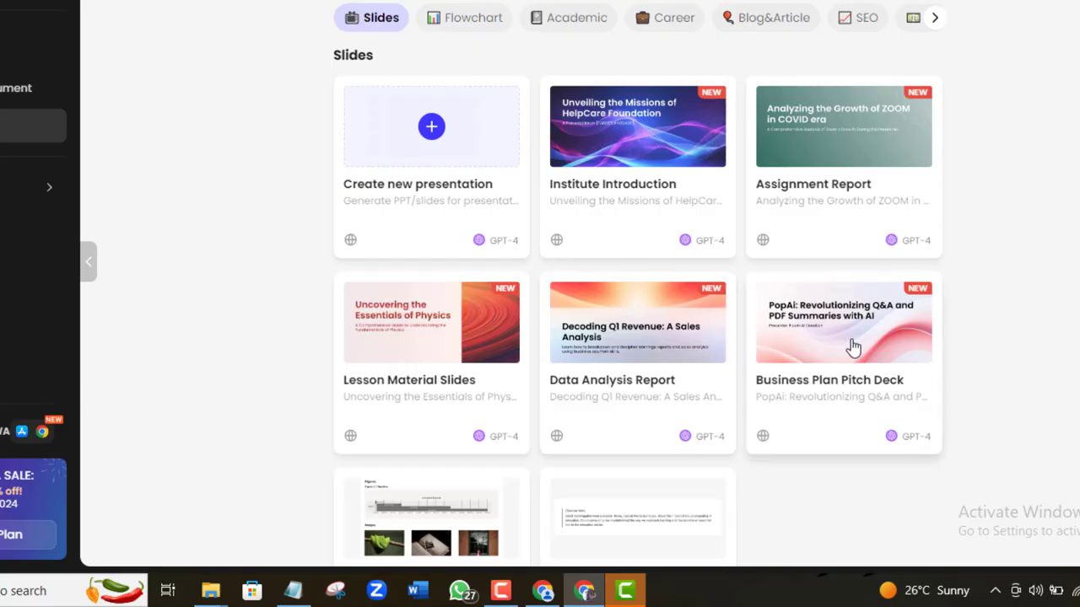
click(857, 400)
click(77, 127)
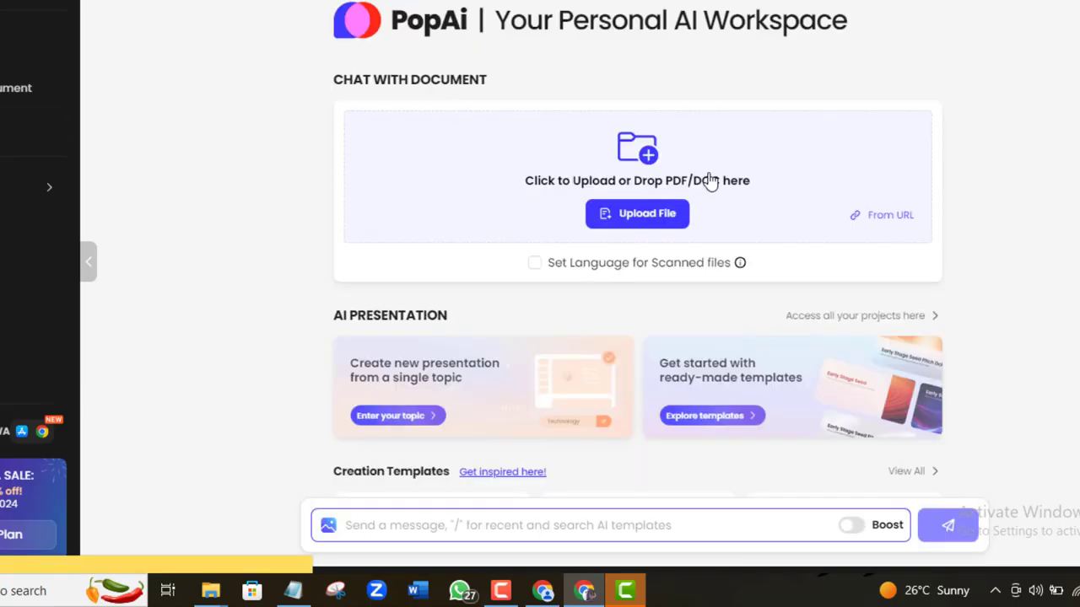
scroll(709, 181, down, 2)
scroll(759, 220, down, 3)
click(810, 255)
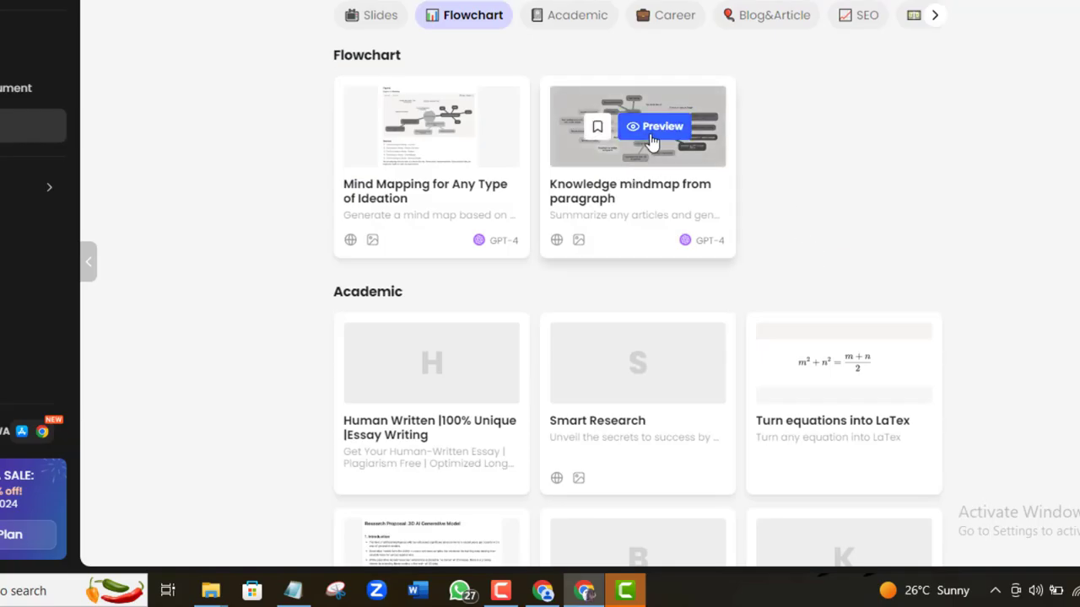
click(651, 143)
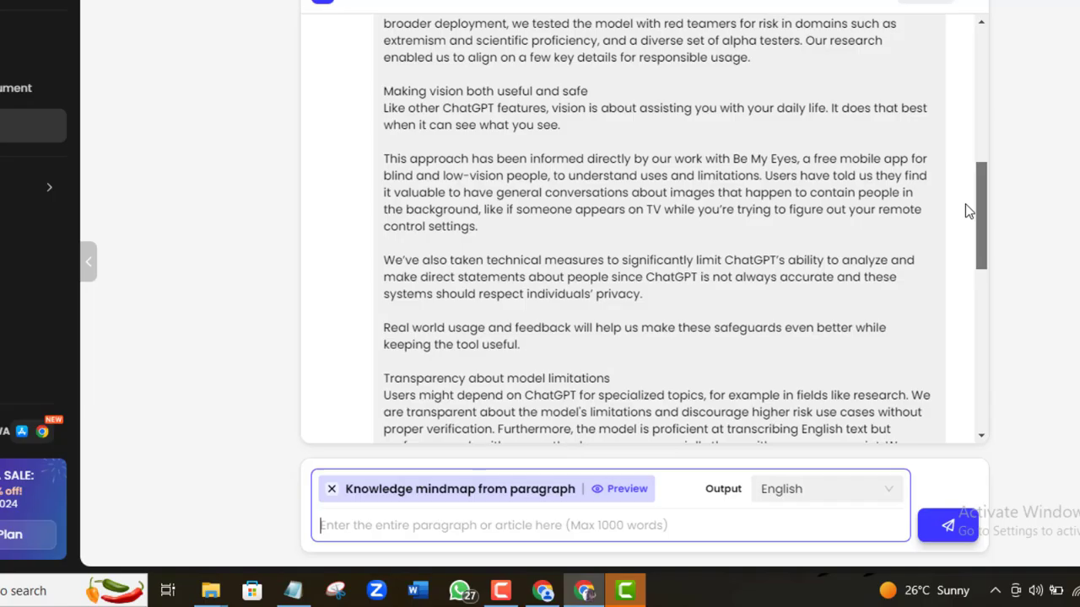
drag(958, 289, 952, 355)
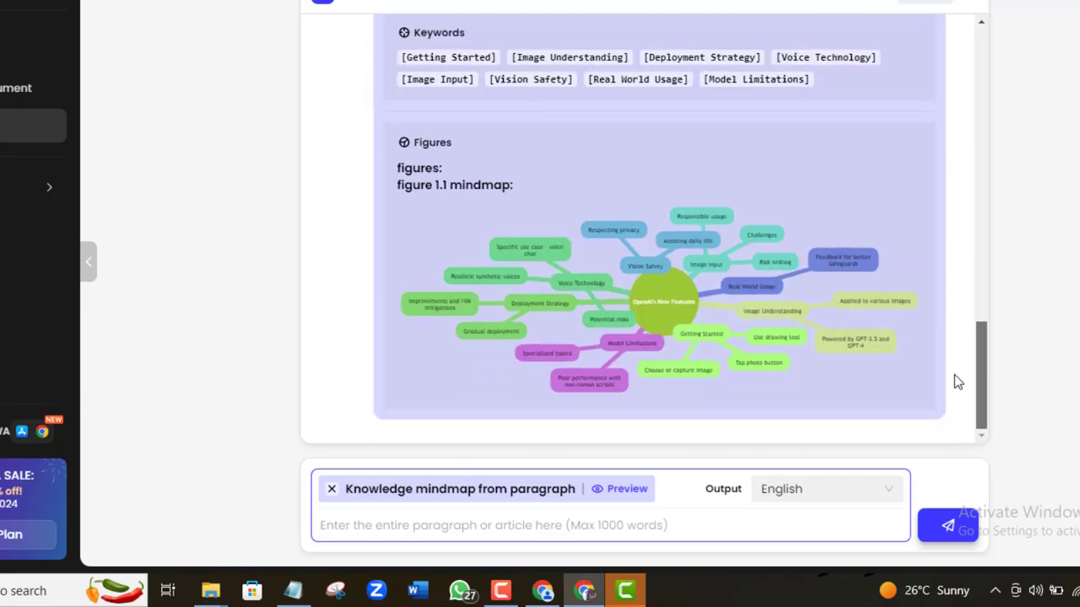
key(BackSpace)
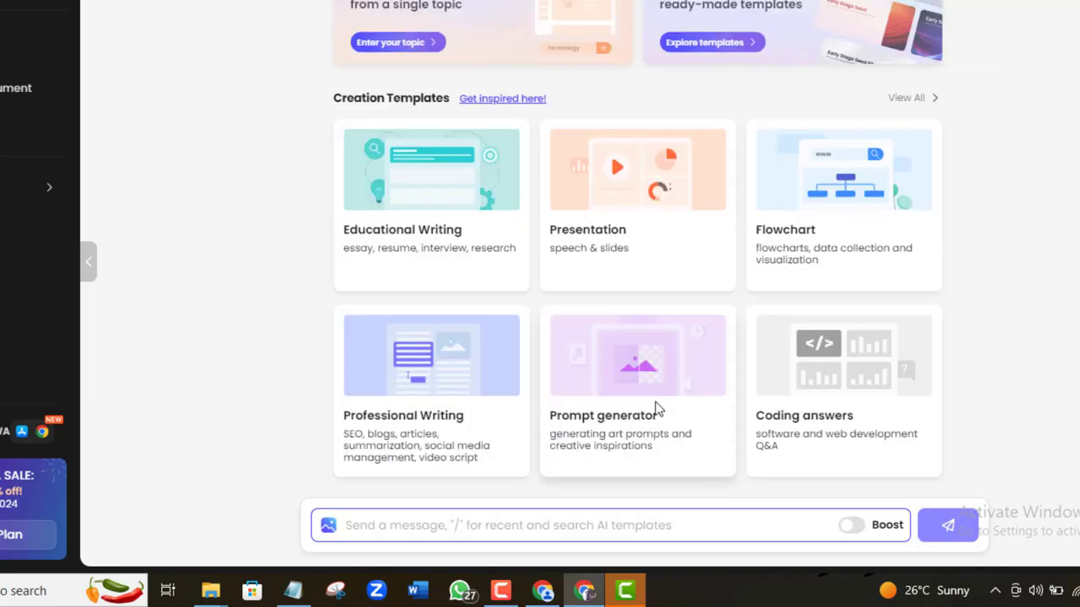
- Browse the Blog&Article rewriting templates down to the SEO Keyword Generator and Meta Description cards
click(396, 451)
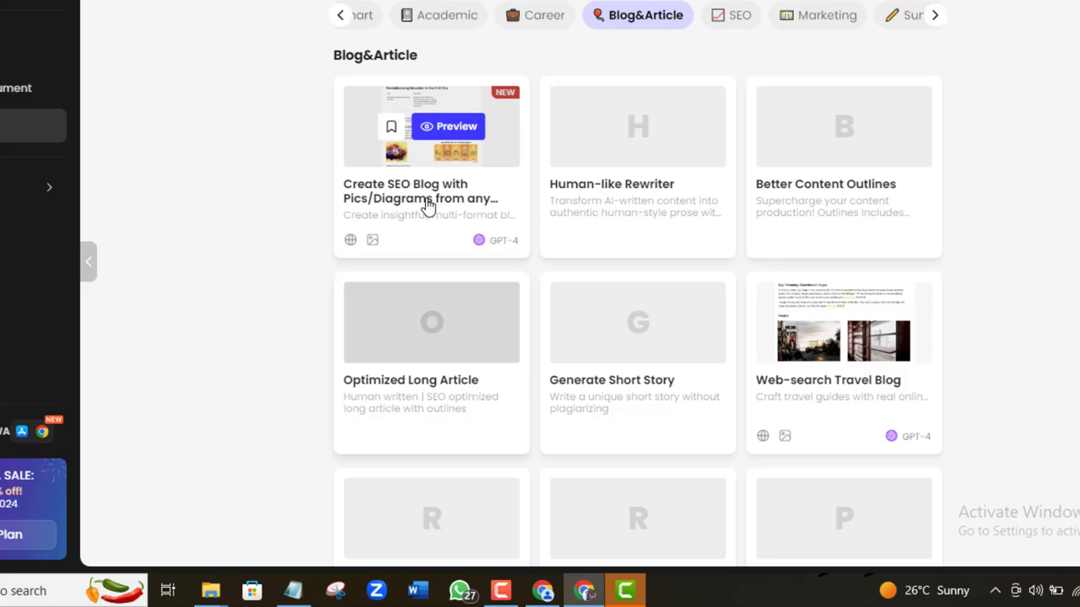
mouse_move(431, 363)
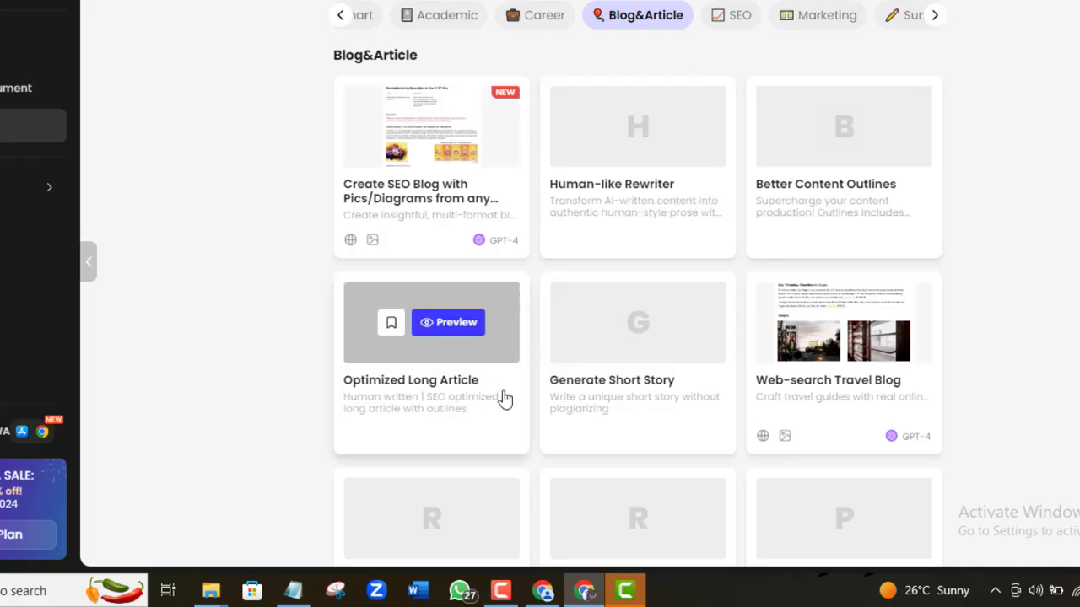
scroll(861, 388, down, 2)
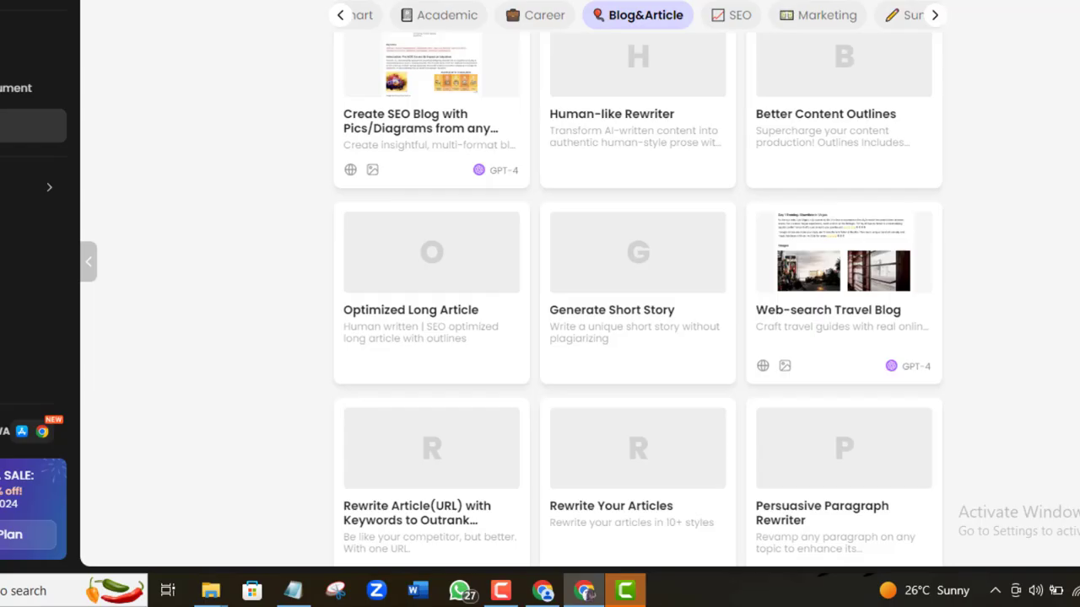
scroll(506, 253, down, 3)
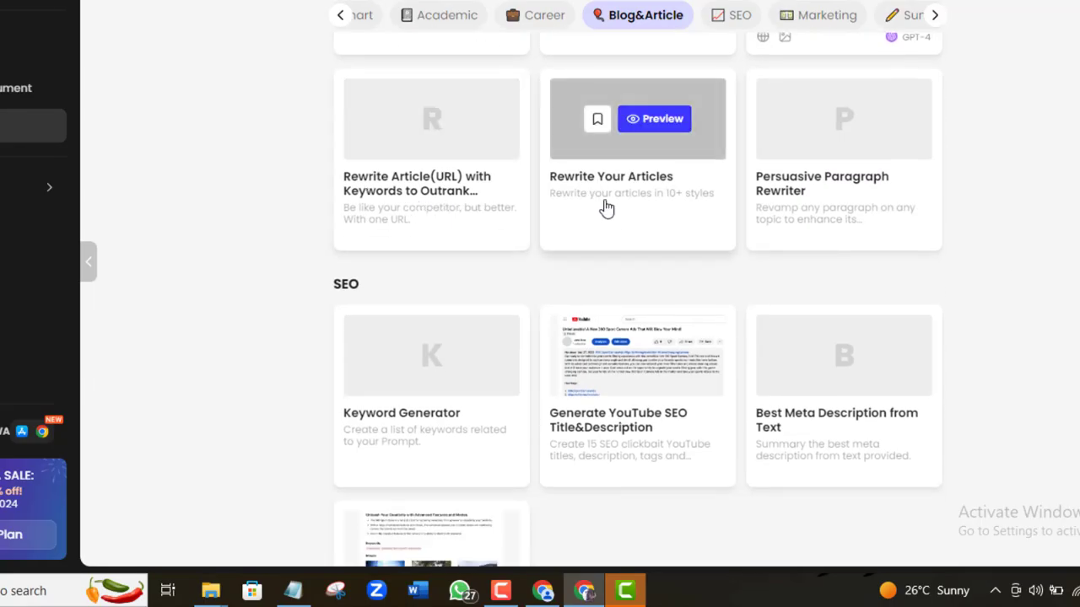
- Preview the LeonardoAI Prompt template's example output from the Prompt generator templates
scroll(827, 219, up, 3)
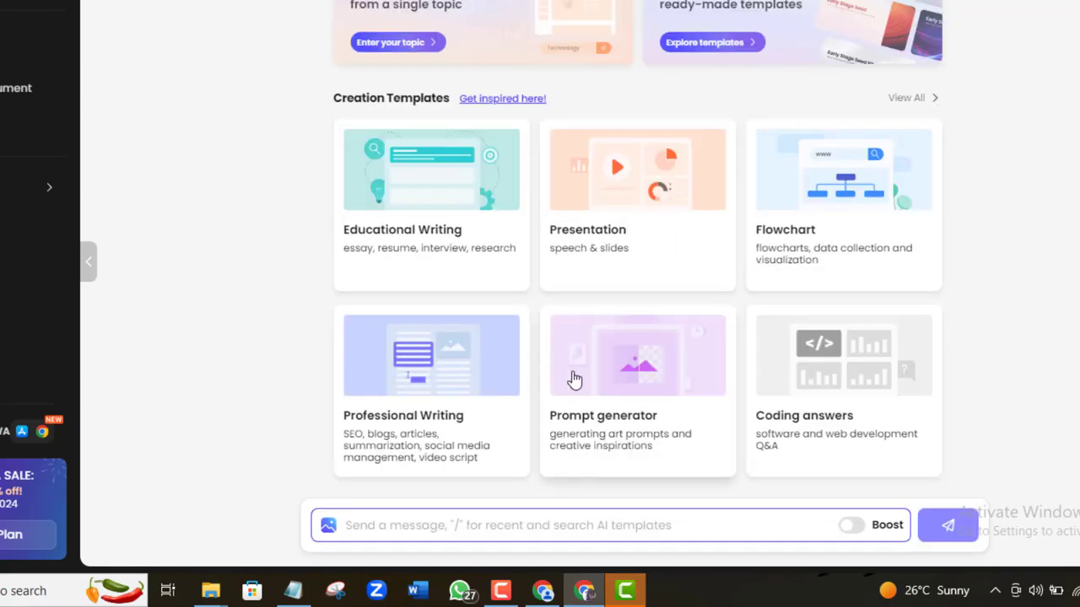
click(608, 439)
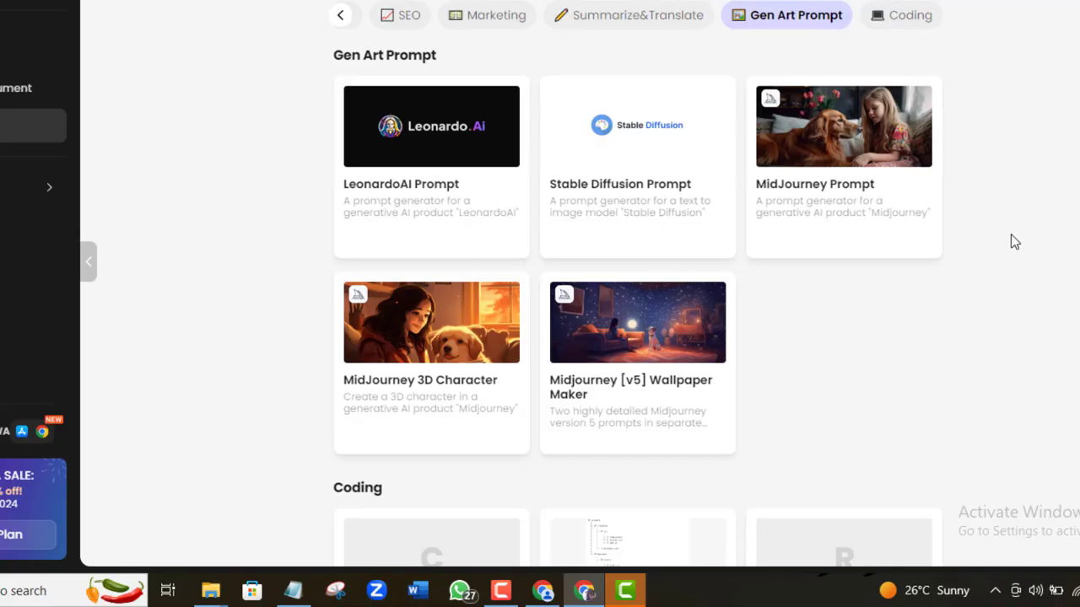
click(428, 192)
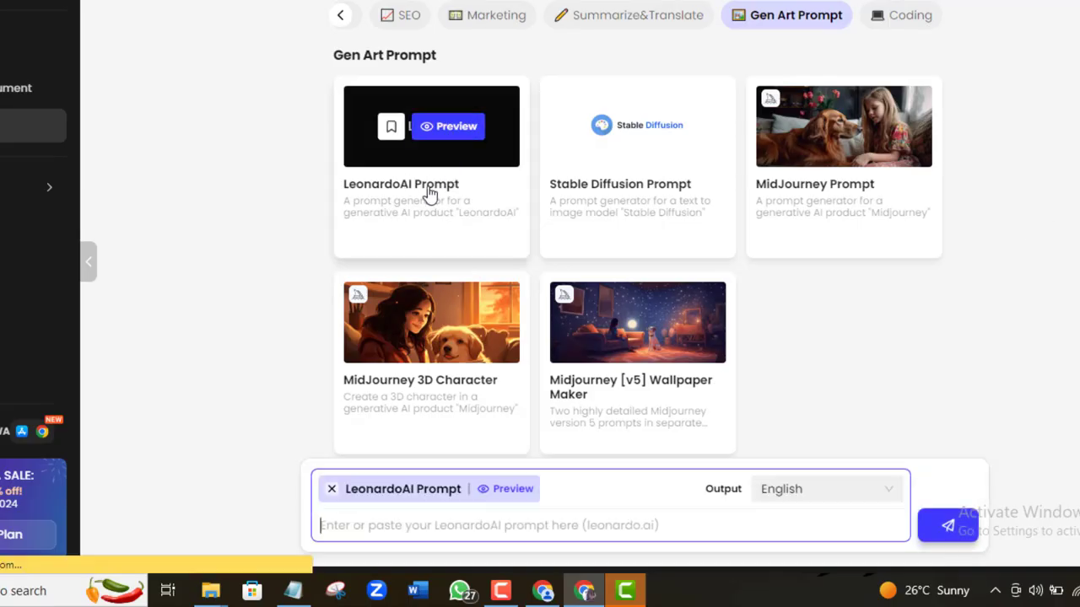
click(505, 491)
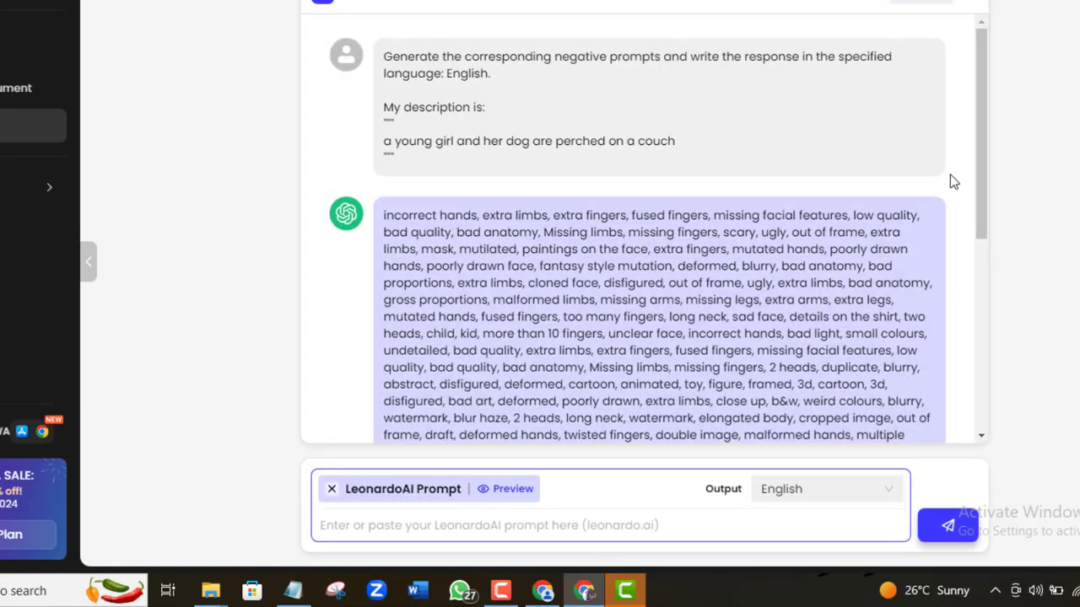
scroll(962, 169, down, 2)
scroll(974, 162, up, 2)
key(Escape)
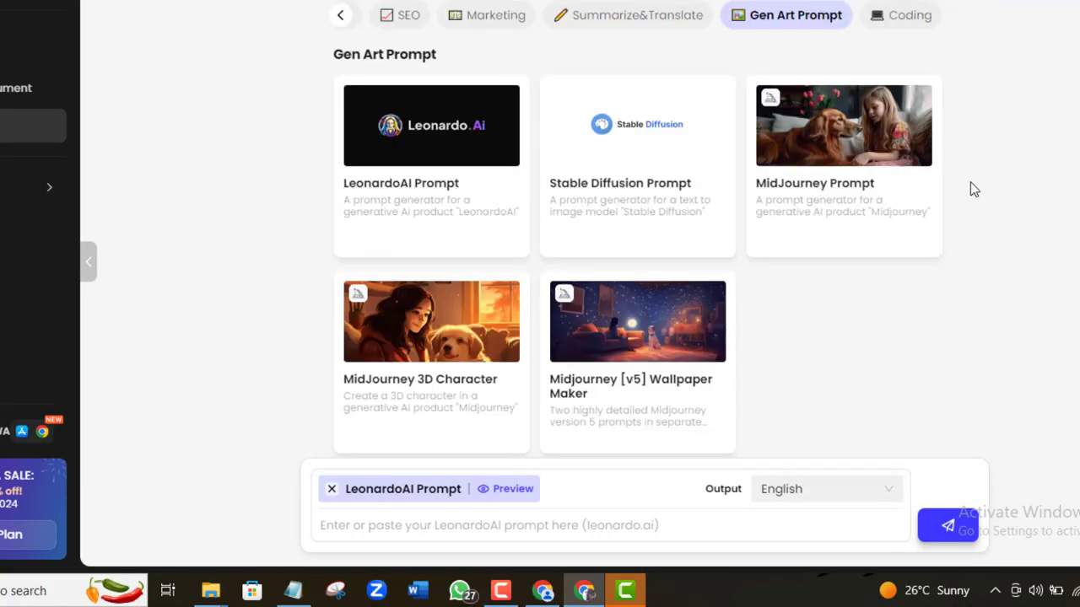
- Preview the Midjourney [v5] Wallpaper Maker template's example output
click(682, 357)
click(589, 498)
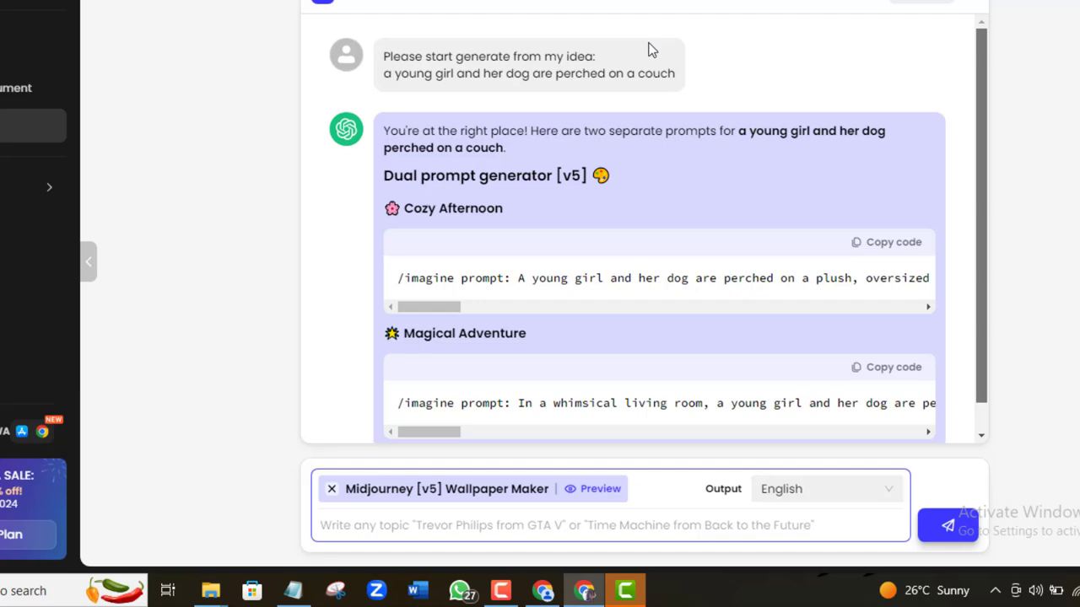
key(Escape)
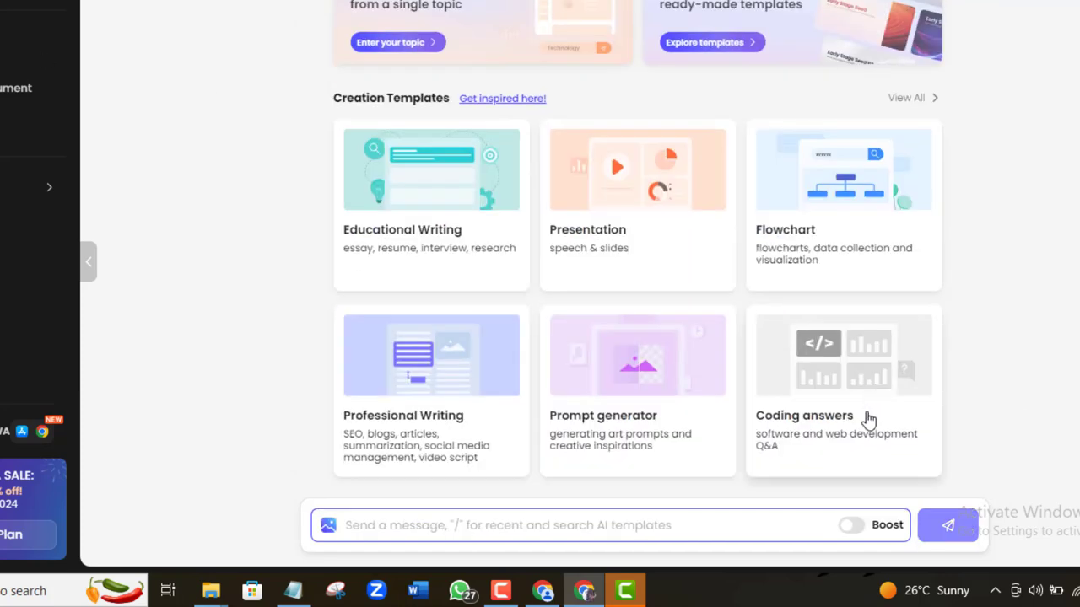
- Load the ULTRAcoder coding template with its food-ordering app example
click(810, 437)
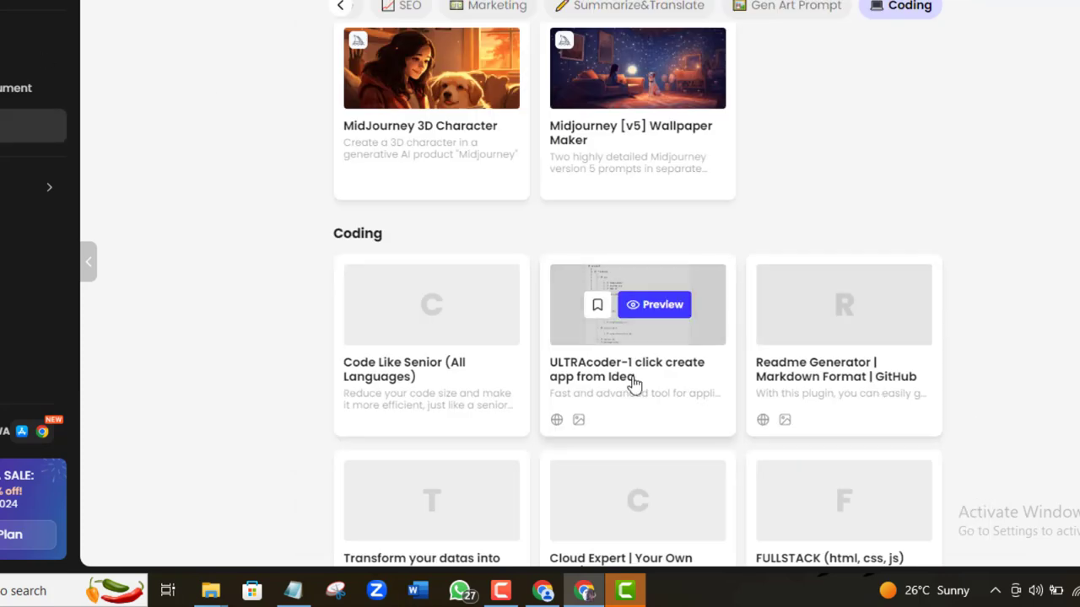
click(654, 319)
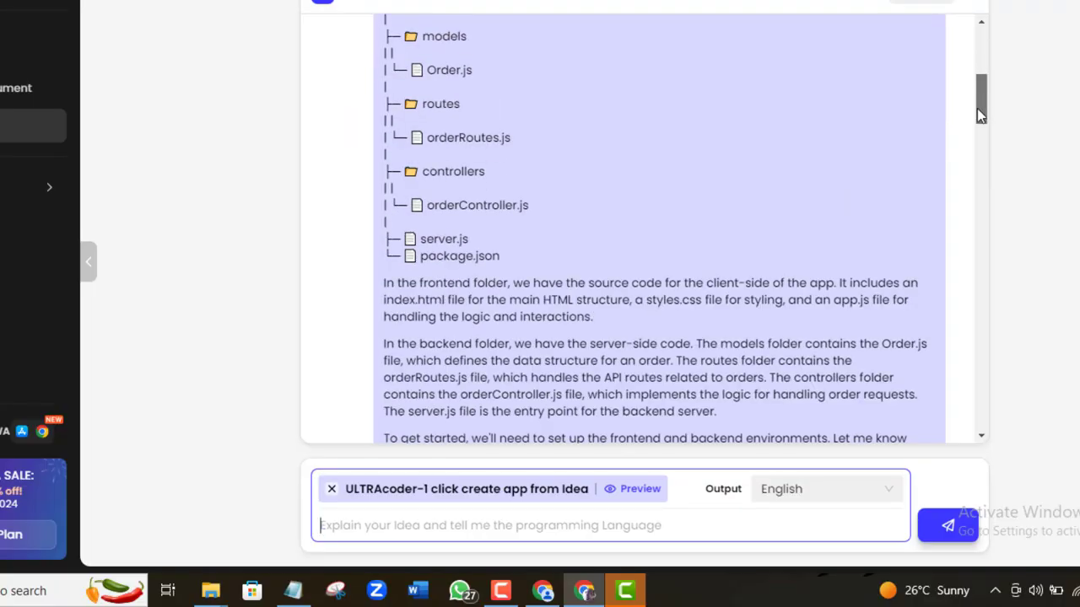
mouse_move(982, 59)
mouse_down()
mouse_move(966, 318)
mouse_move(953, 43)
mouse_up()
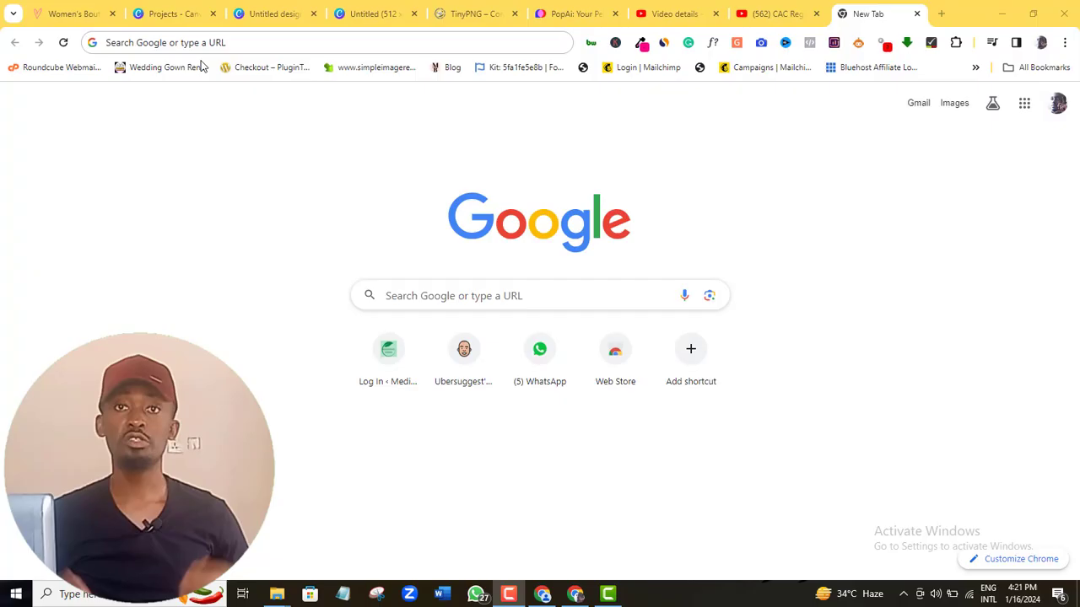
- Load popai.pro in the new Chrome tab's address bar
click(190, 43)
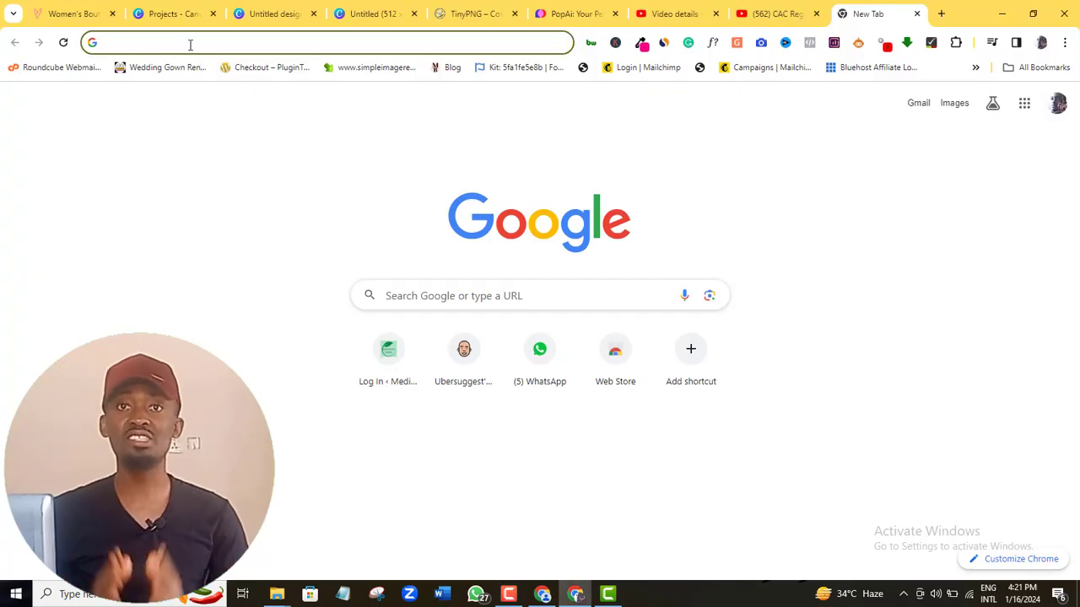
text(popai.)
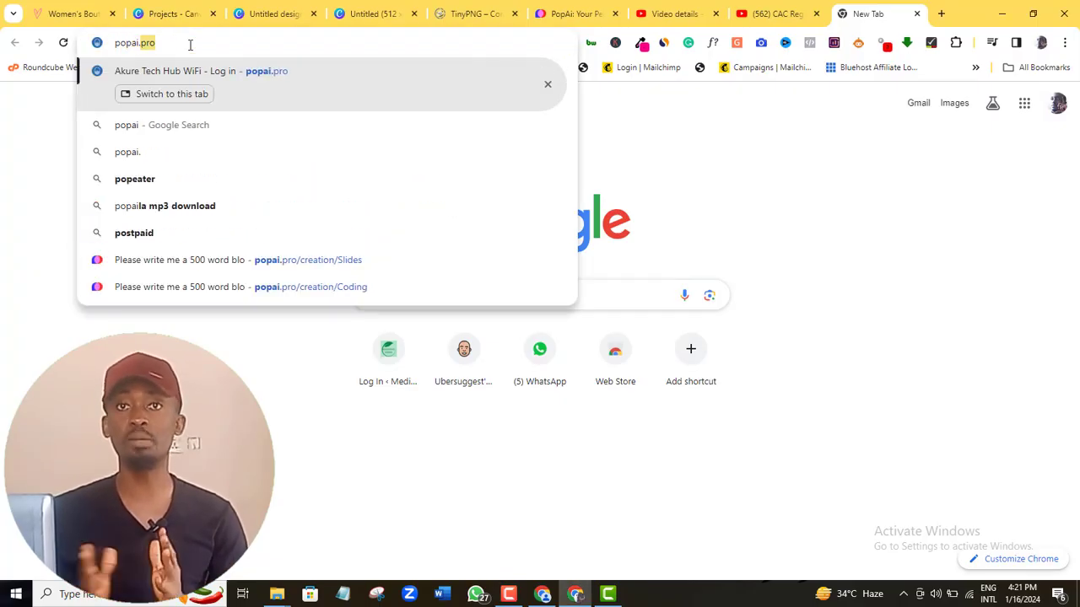
text(pro)
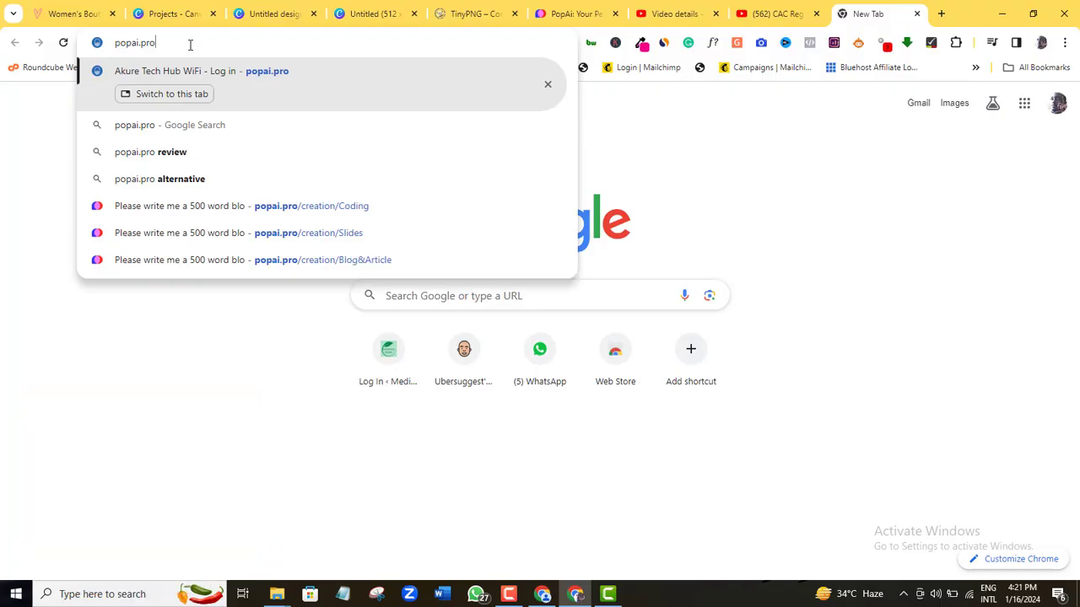
key(Return)
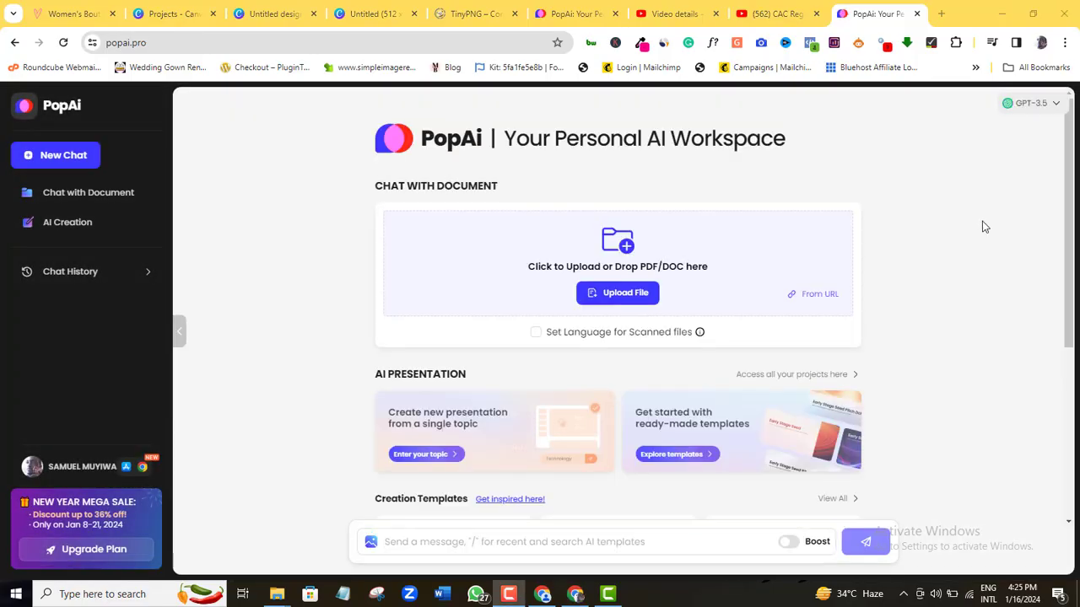
- Make GPT-4 the active model and click into the message box
click(1056, 105)
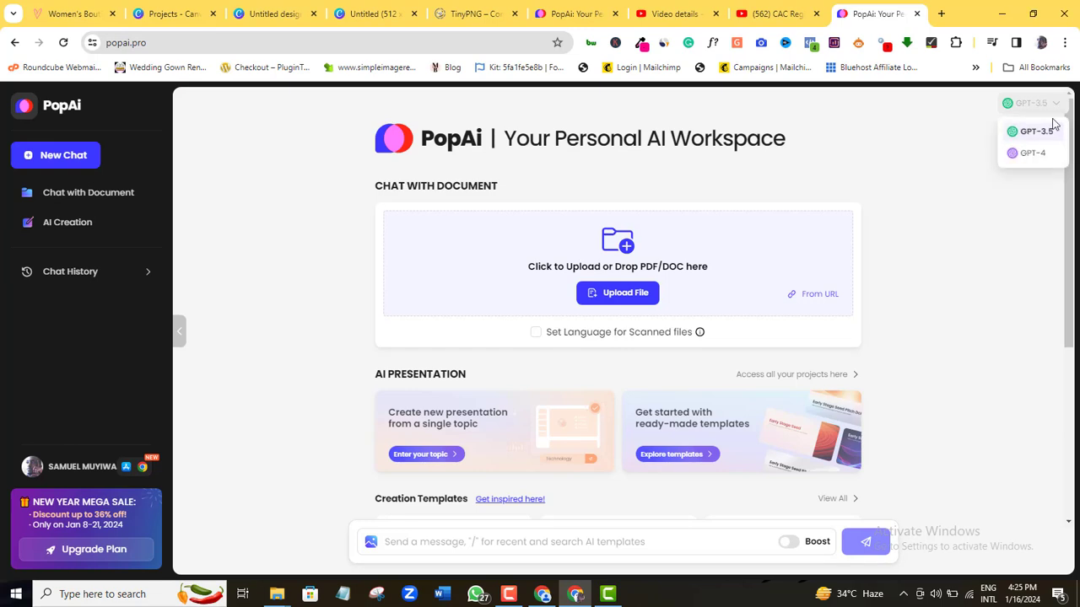
click(1034, 159)
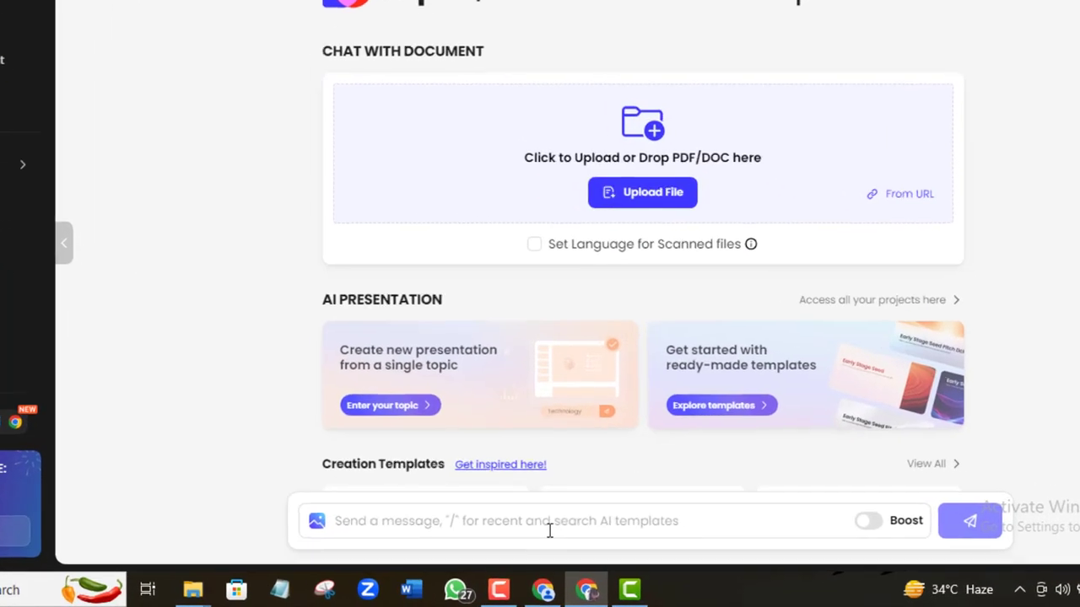
click(547, 544)
scroll(550, 527, down, 4)
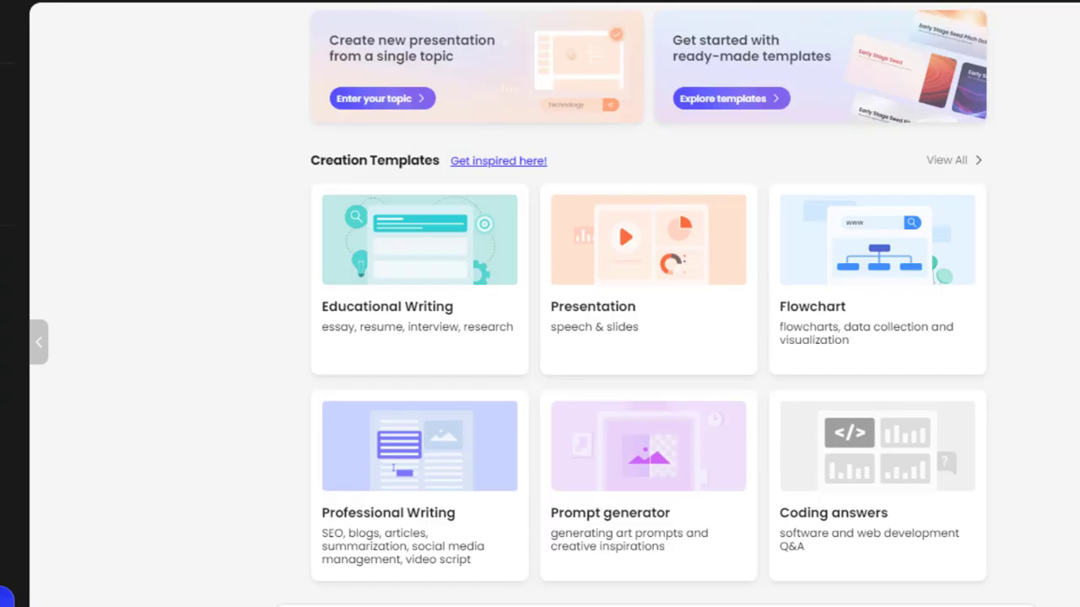
click(619, 221)
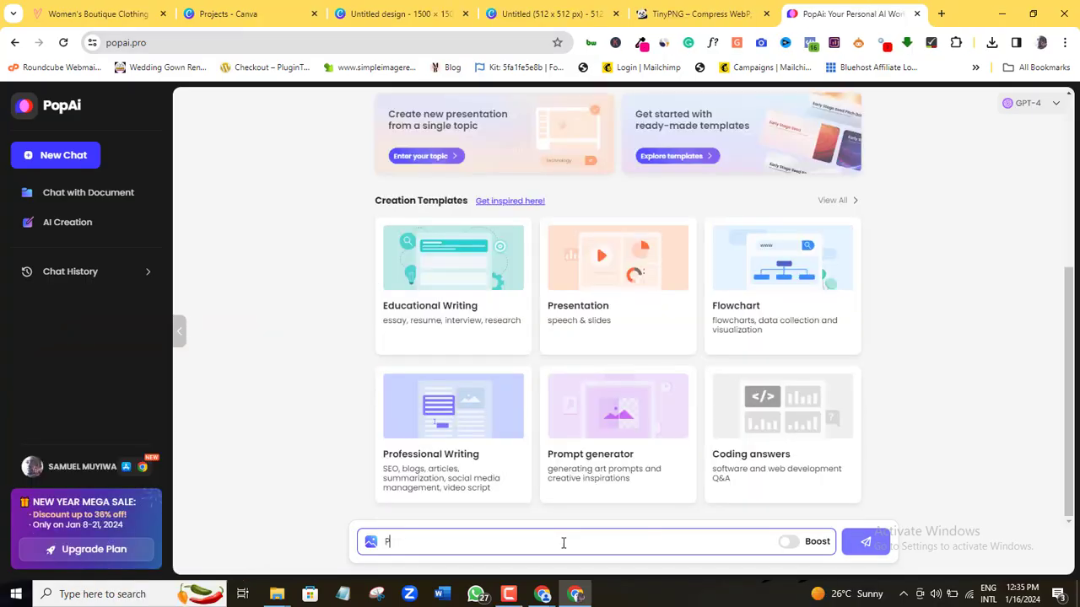
- Send the 500-word fasting-benefits blog prompt and auto-enrich the full article
text(lease write me a 500 word blog article on the benefits of fasting)
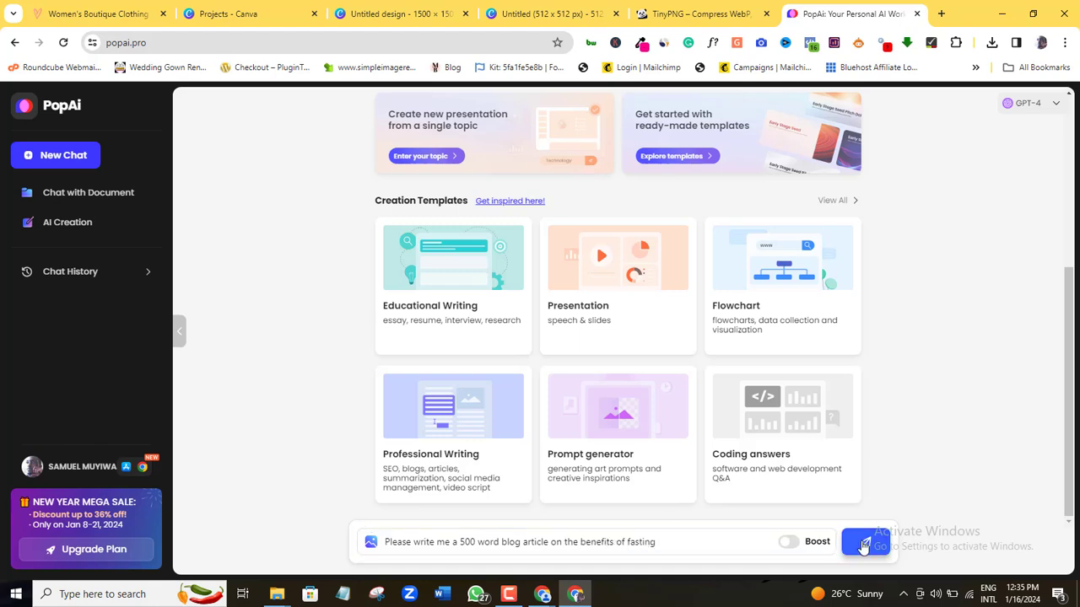
click(863, 544)
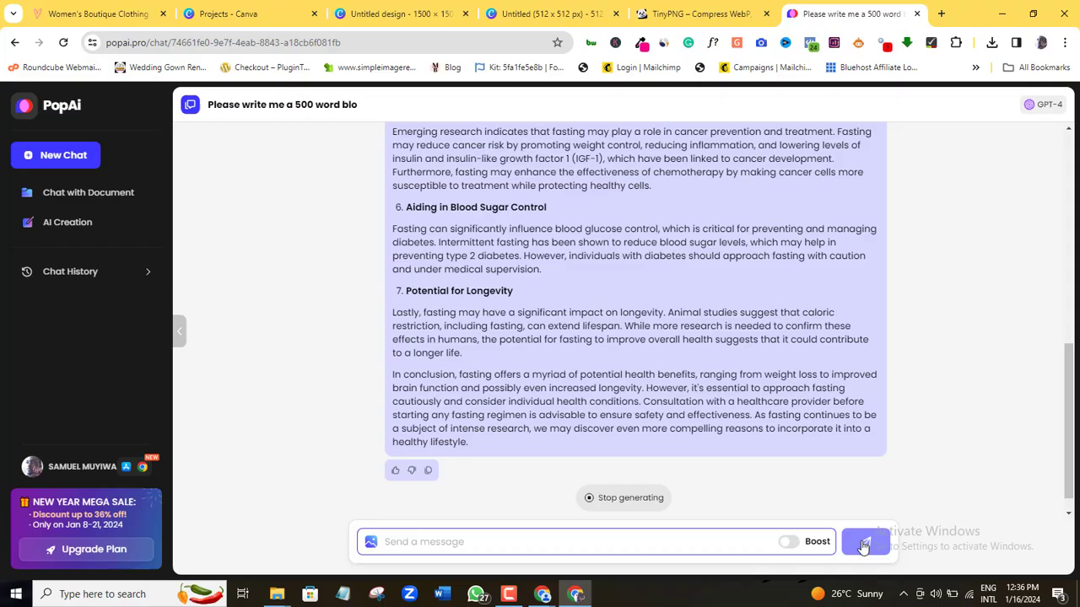
click(485, 447)
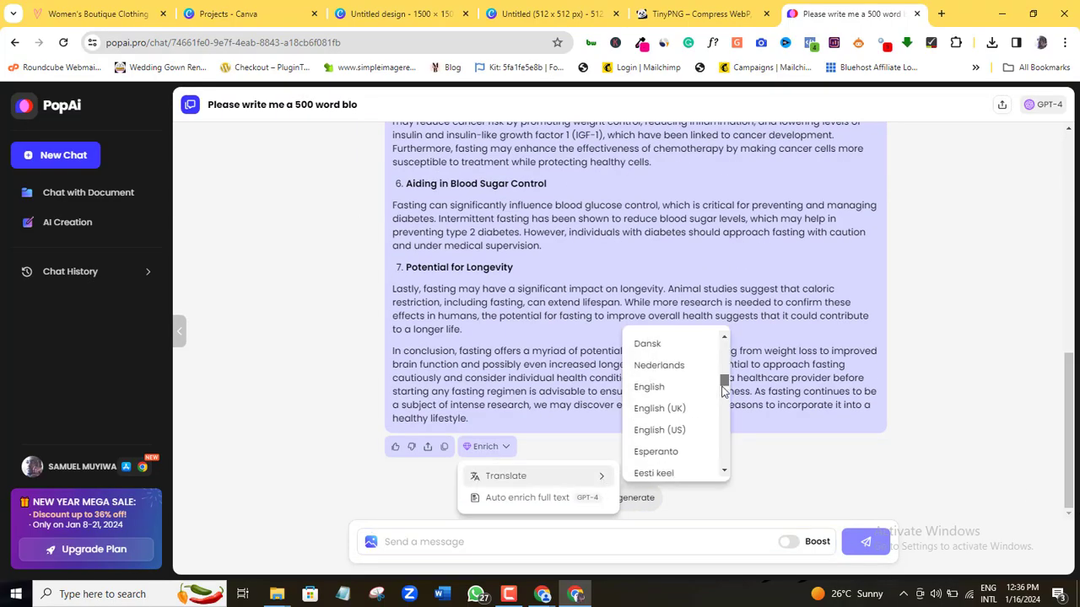
click(513, 500)
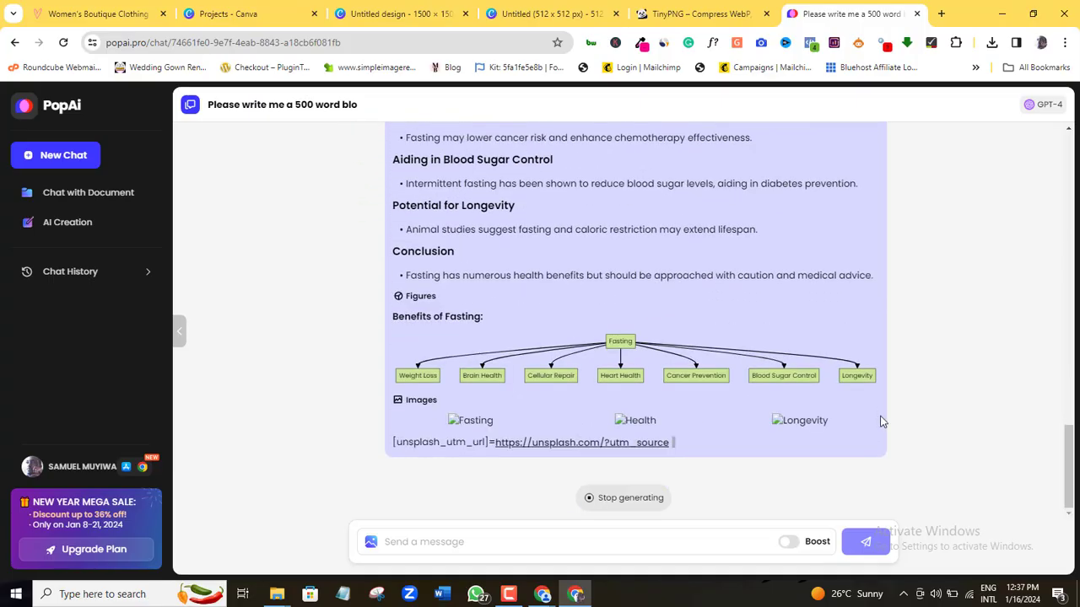
drag(1069, 460, 1071, 354)
scroll(814, 330, down, 2)
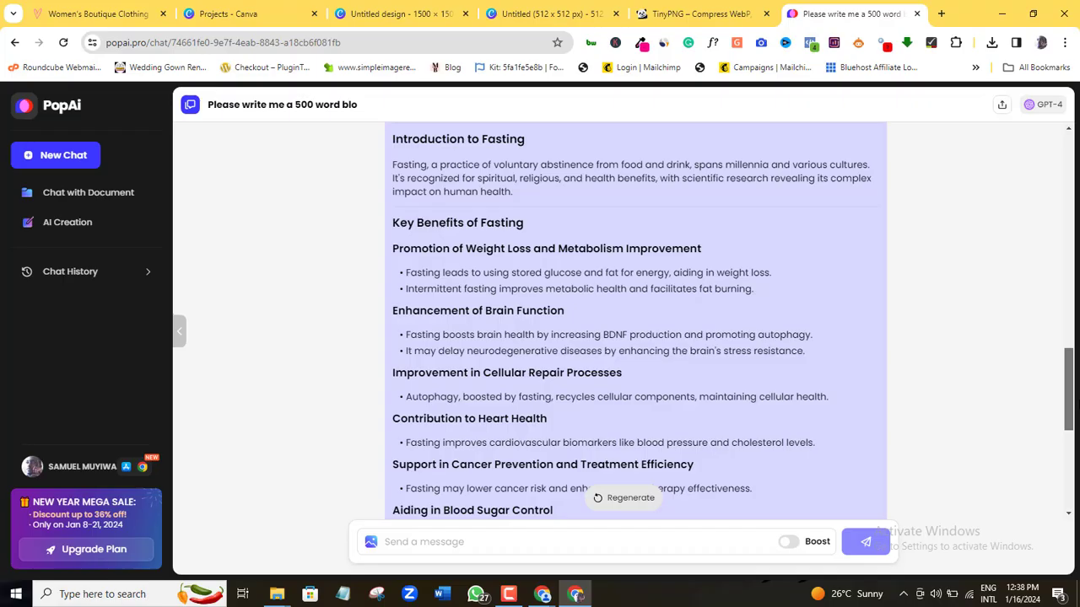
scroll(814, 330, down, 5)
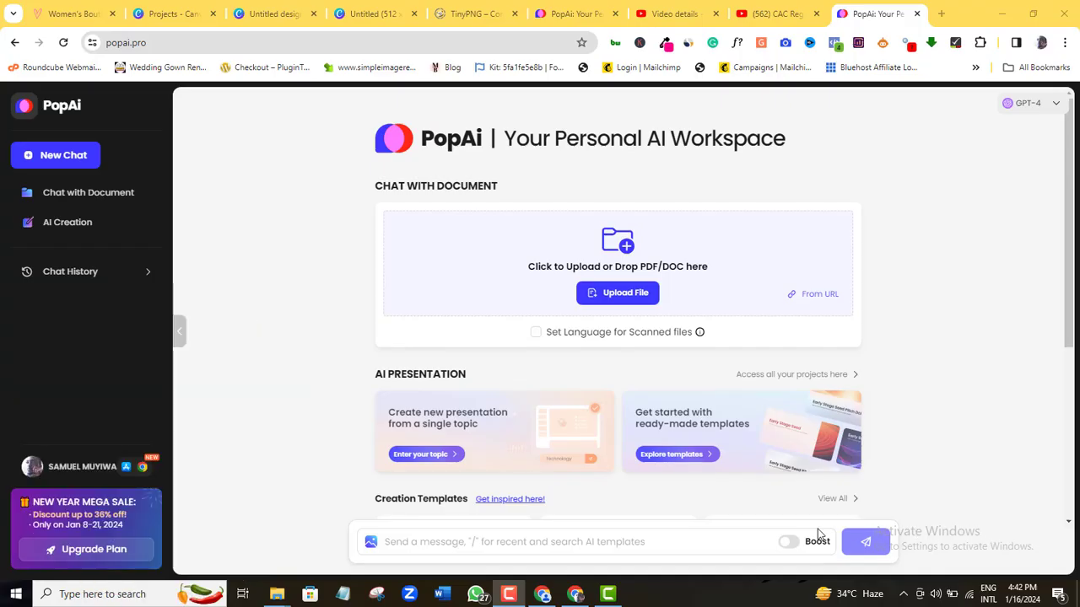
- Show the Free ($0), Pro ($8.3/mo) and Unlimited ($33/mo) plans via Upgrade Plan
click(788, 545)
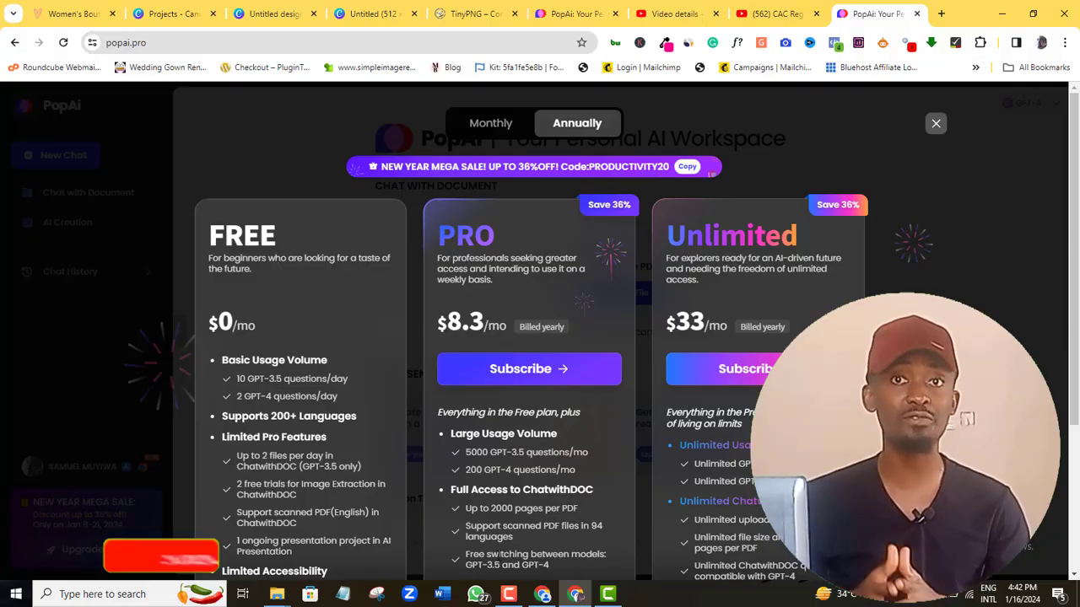
- Dismiss the pricing plans modal to get back to the GPT-4 workspace home
click(935, 123)
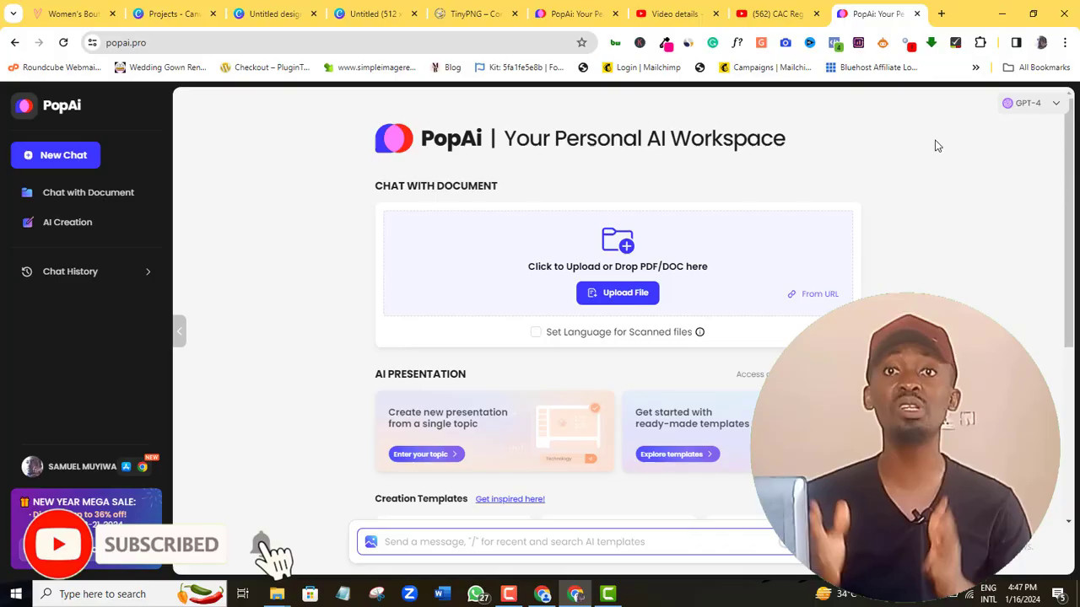